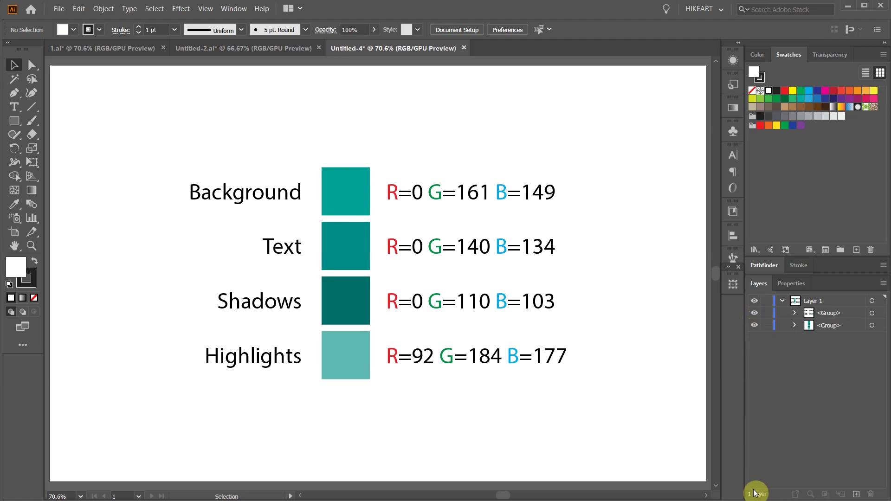
# Save the four chart teals as a new colour group from the selected artwork, then hide and lock the chart
pyautogui.moveTo(324, 156); pyautogui.dragTo(372, 386)
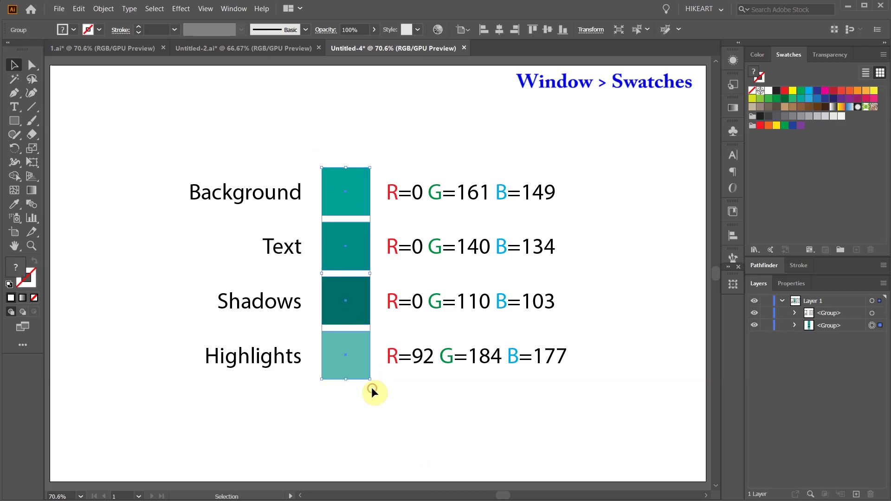
pyautogui.click(840, 250)
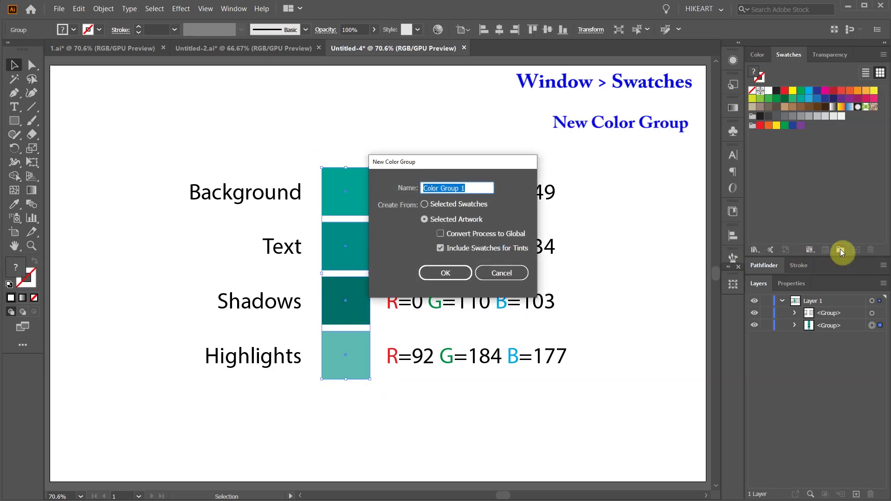
pyautogui.click(458, 277)
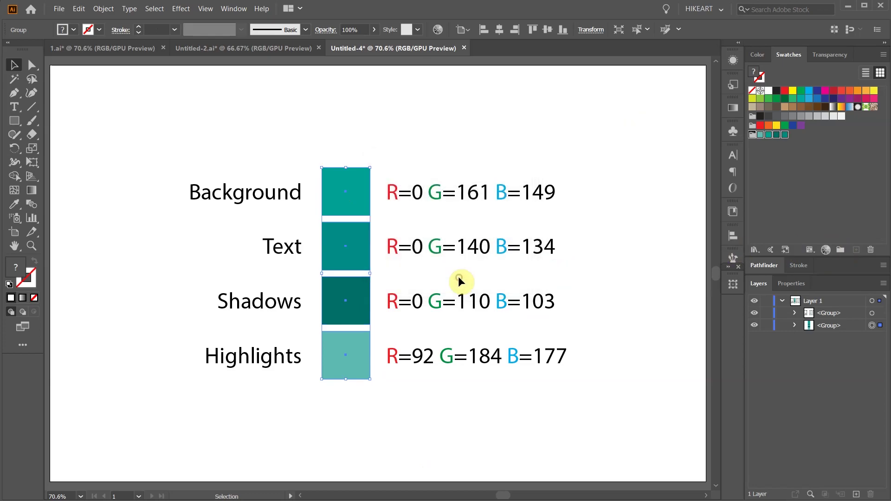
pyautogui.click(767, 157)
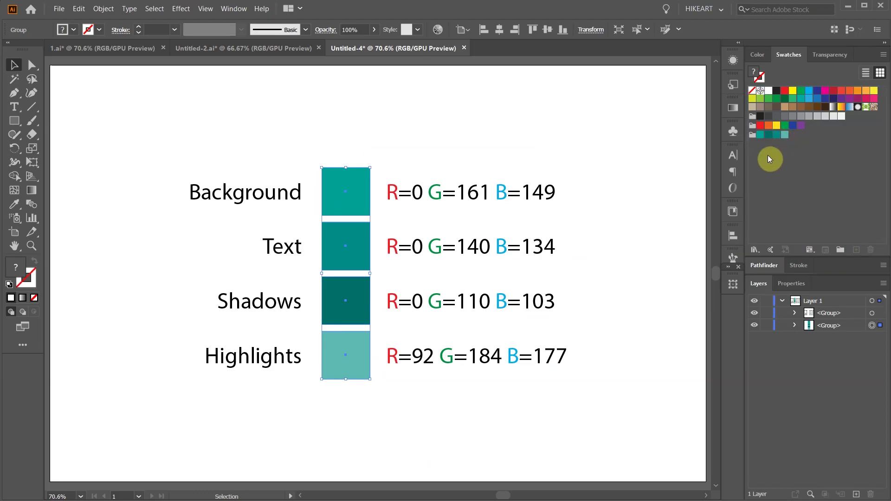
pyautogui.click(775, 135)
pyautogui.moveTo(754, 313)
pyautogui.mouseDown()
pyautogui.moveTo(753, 325)
pyautogui.moveTo(766, 326)
pyautogui.mouseUp()
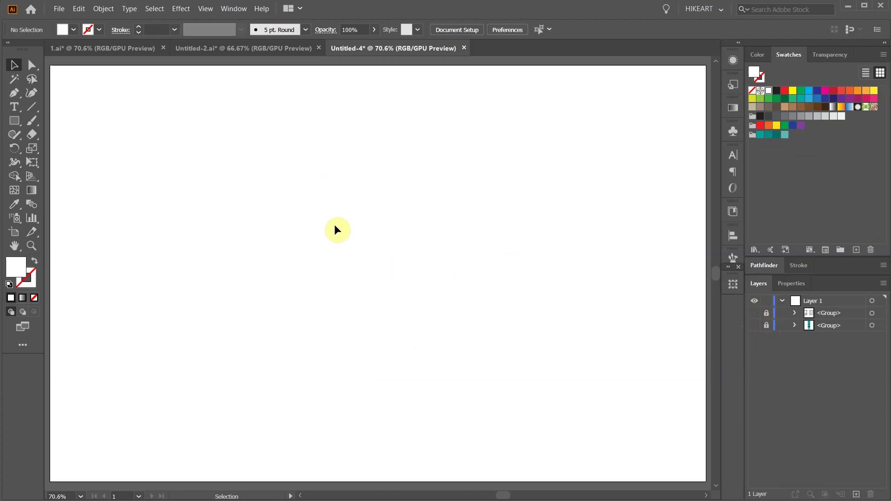
# Draw an artboard-sized rectangle filled with the background teal swatch and lock it
pyautogui.press('m')
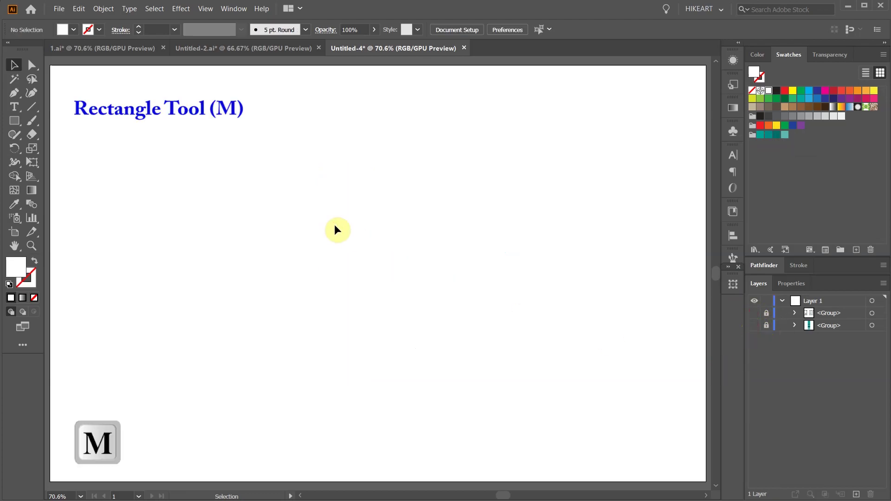
pyautogui.click(760, 135)
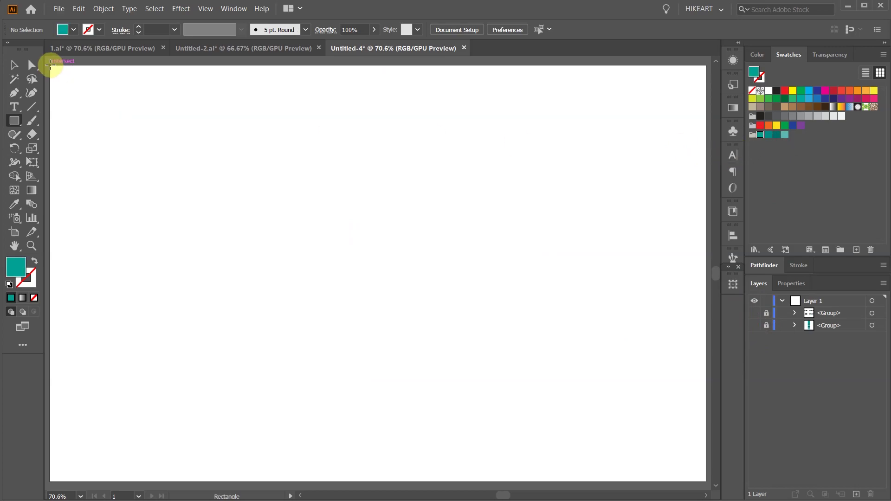
pyautogui.moveTo(50, 65); pyautogui.dragTo(703, 480)
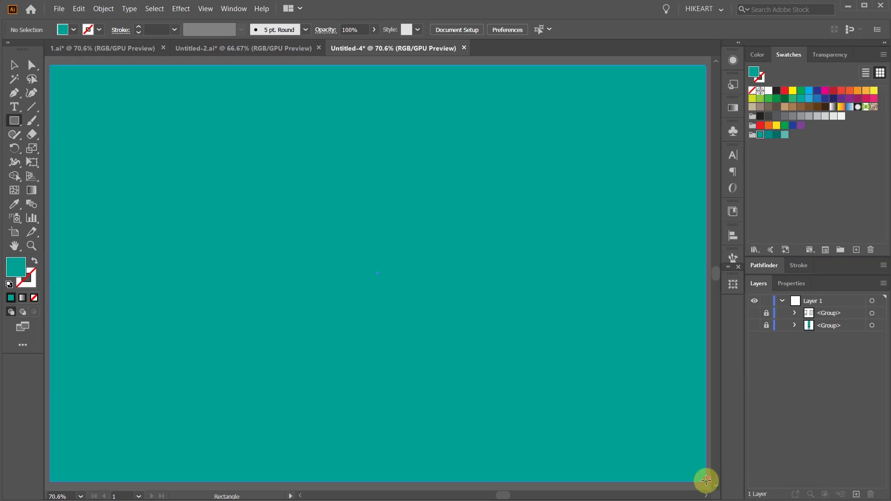
pyautogui.click(765, 318)
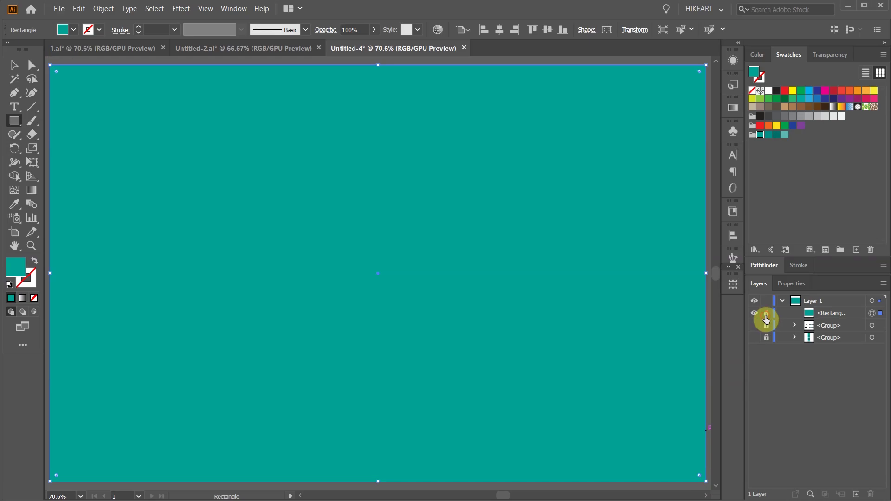
# Type 'PRESS' on the artboard in Dutch801 Rm BT Bold
pyautogui.press('t')
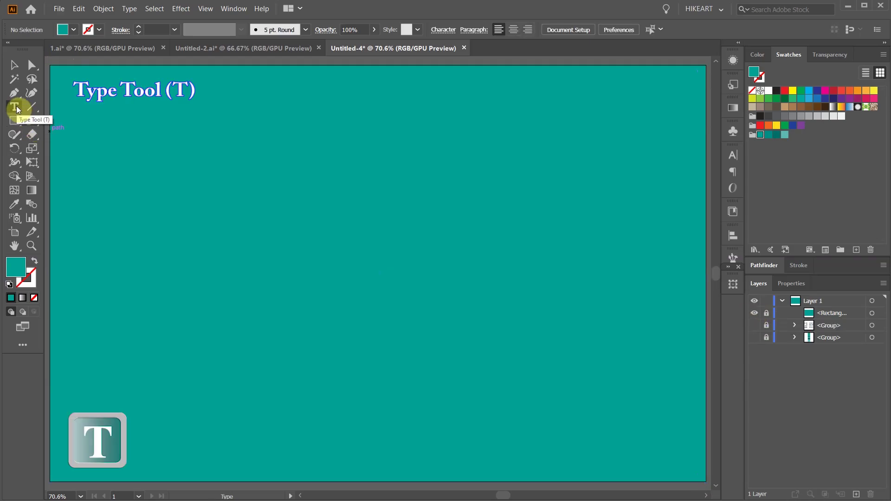
pyautogui.click(445, 31)
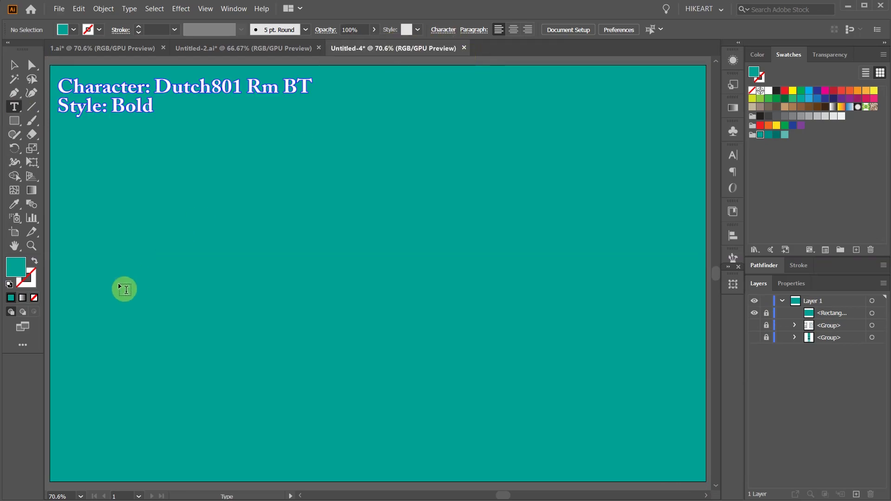
pyautogui.click(163, 362)
pyautogui.write('PRESS')
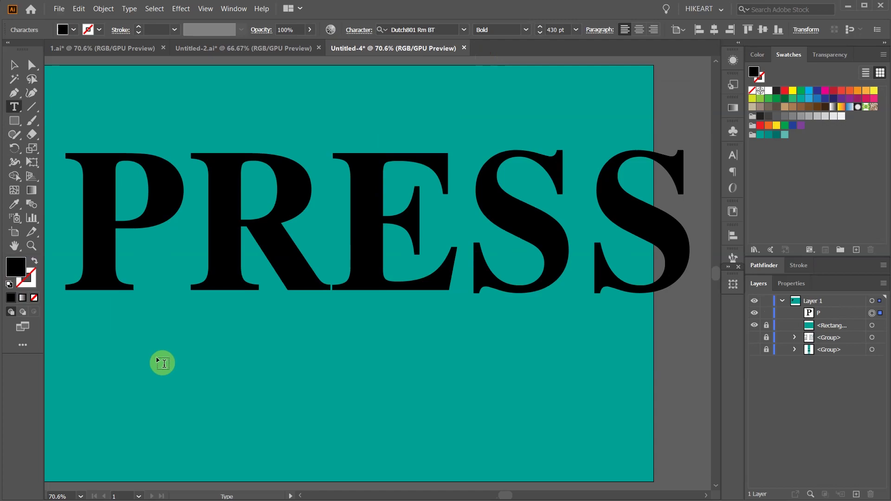
pyautogui.press('Escape')
# Move PRESS lower on the teal background and set its fill to none
pyautogui.press('v')
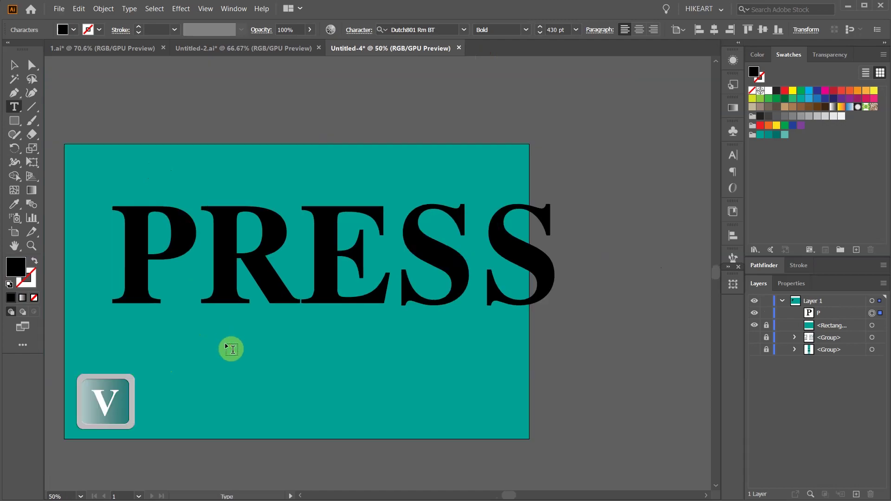
pyautogui.scroll(-1, 228, 339)
pyautogui.moveTo(334, 262); pyautogui.dragTo(297, 343)
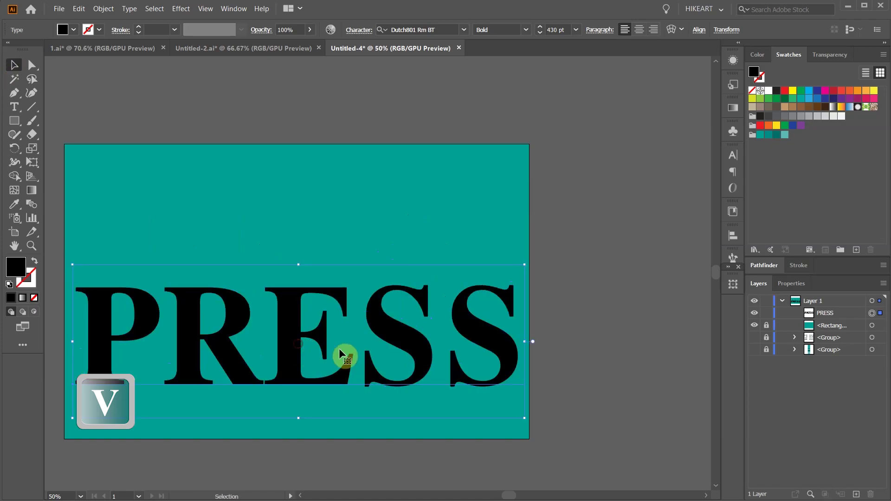
pyautogui.moveTo(343, 422); pyautogui.dragTo(358, 378)
pyautogui.scroll(1, 365, 368)
pyautogui.scroll(1, 365, 368)
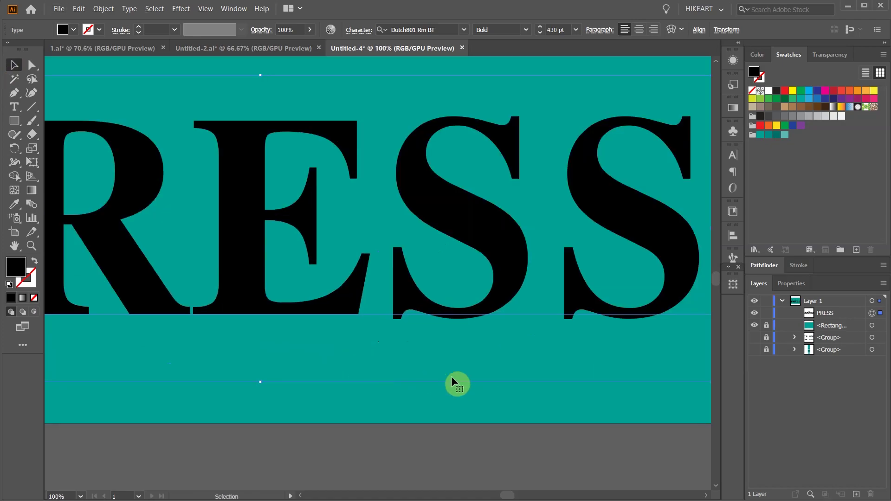
pyautogui.moveTo(482, 376); pyautogui.dragTo(269, 419)
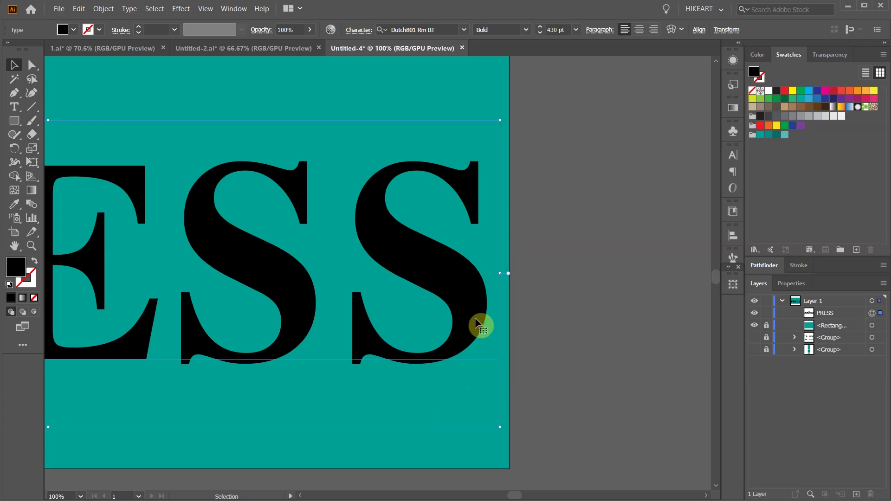
pyautogui.click(36, 298)
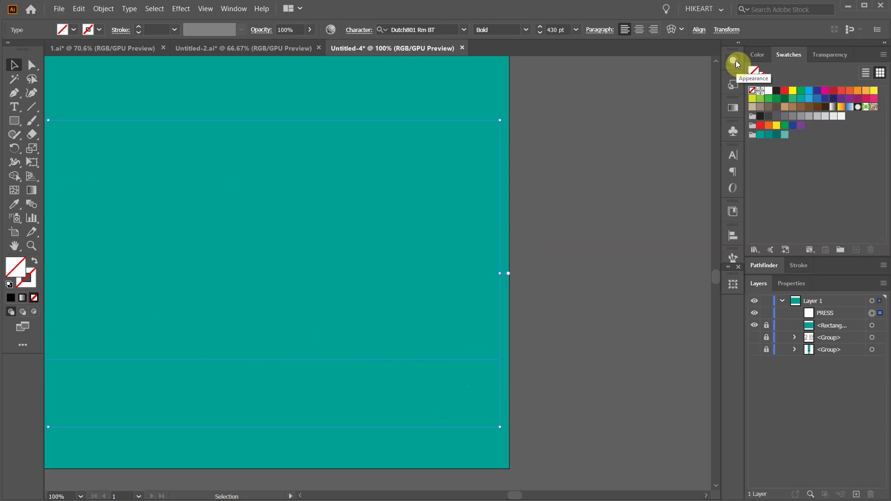
# In the Appearance panel, add a new fill to PRESS using the R=0 G=140 B=134 teal swatch
pyautogui.click(234, 8)
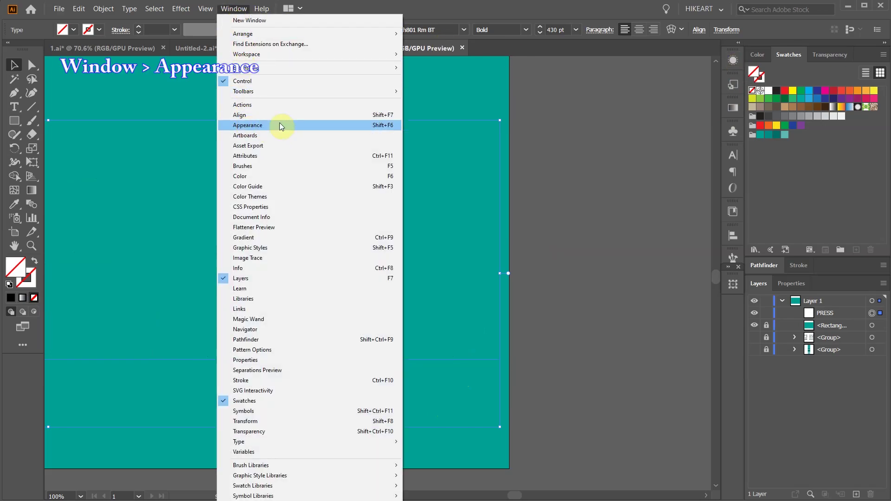
pyautogui.click(733, 60)
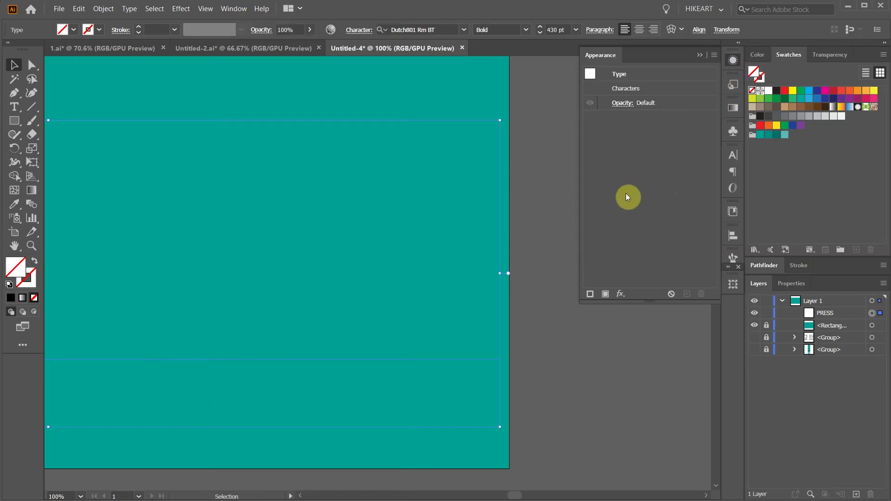
pyautogui.click(605, 294)
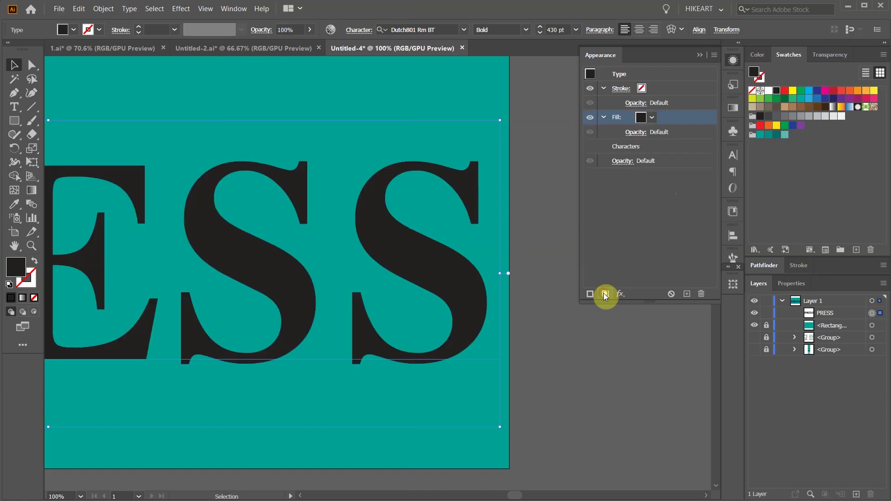
pyautogui.click(642, 118)
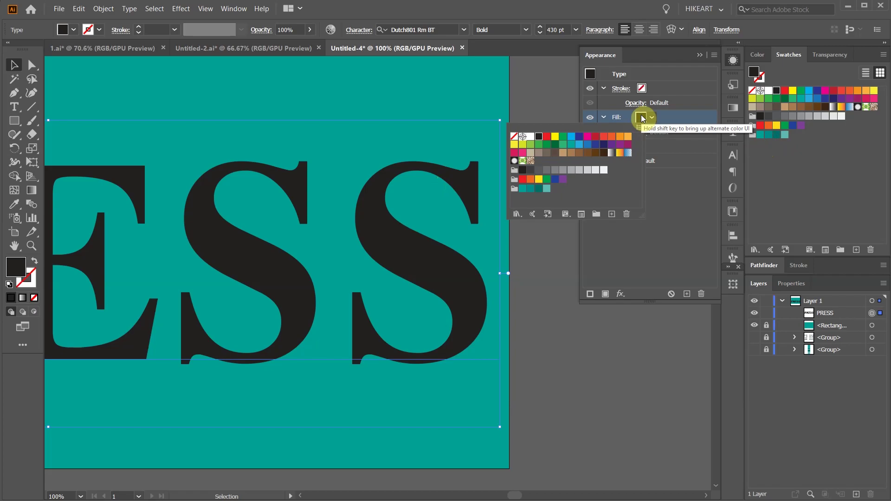
pyautogui.click(529, 191)
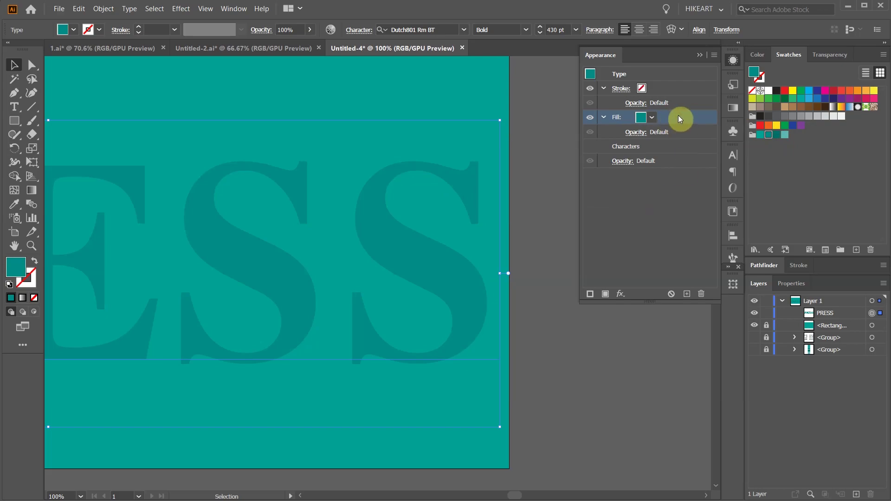
pyautogui.click(619, 294)
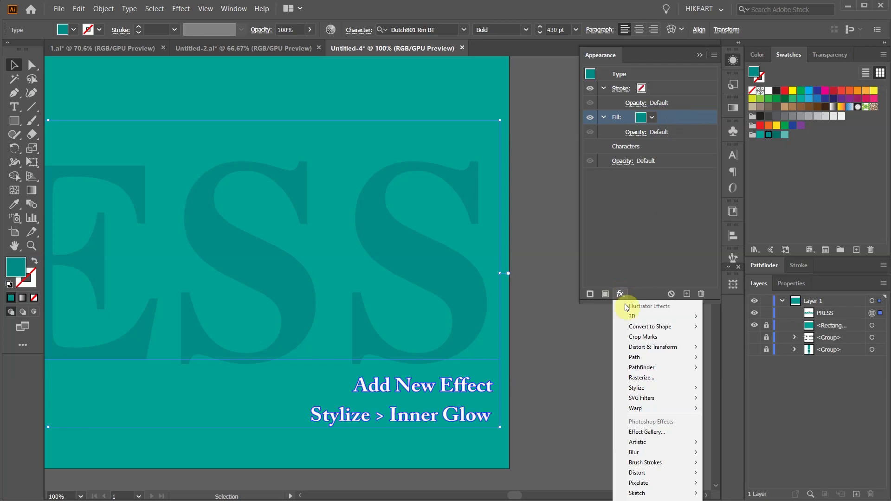
# Add an Inner Glow to the fill with a dark teal glow colour in Soft Light mode
pyautogui.moveTo(659, 389)
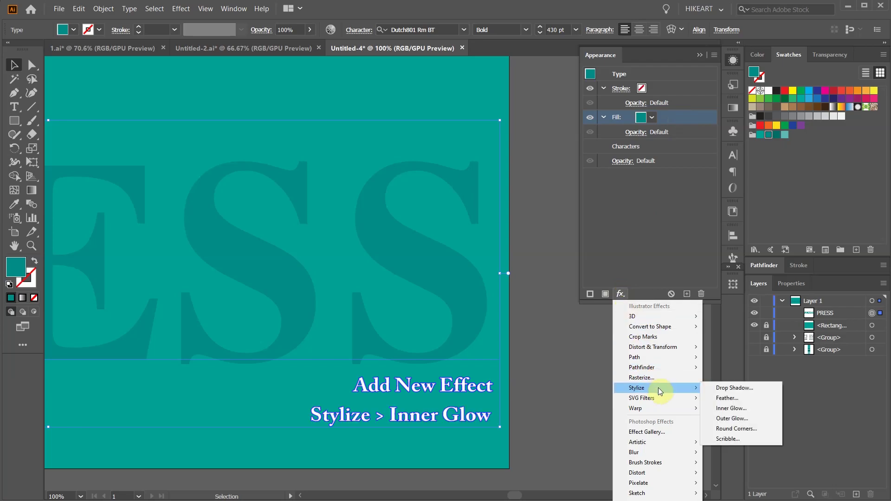
pyautogui.click(763, 409)
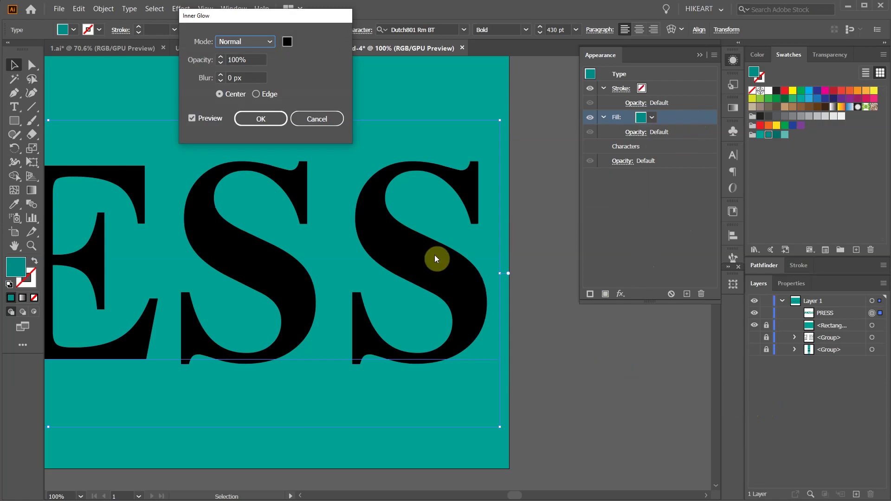
pyautogui.click(286, 44)
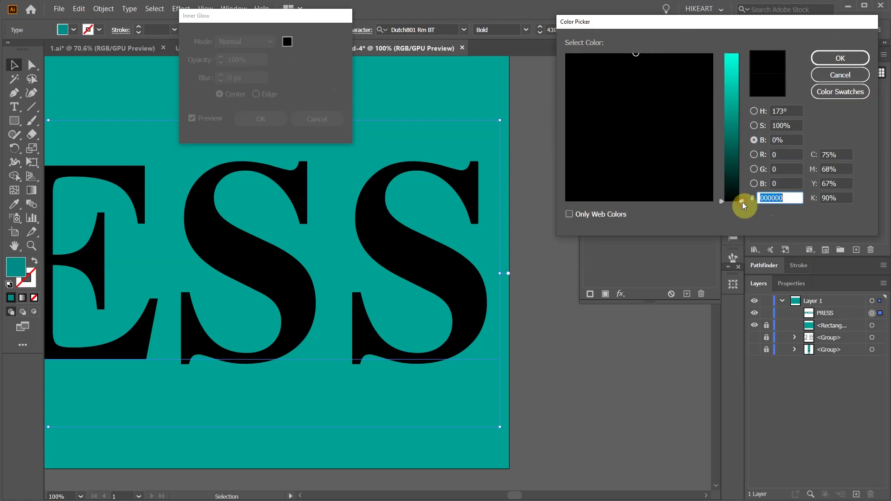
pyautogui.moveTo(741, 202); pyautogui.dragTo(742, 172)
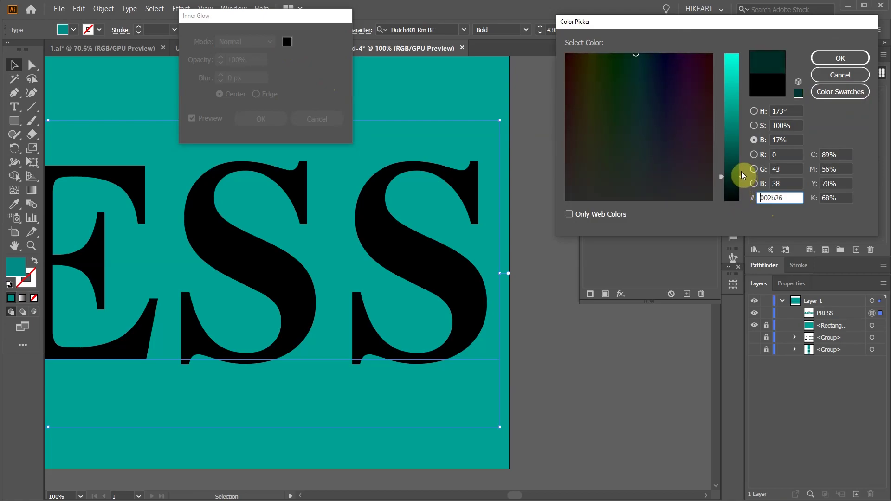
pyautogui.click(824, 58)
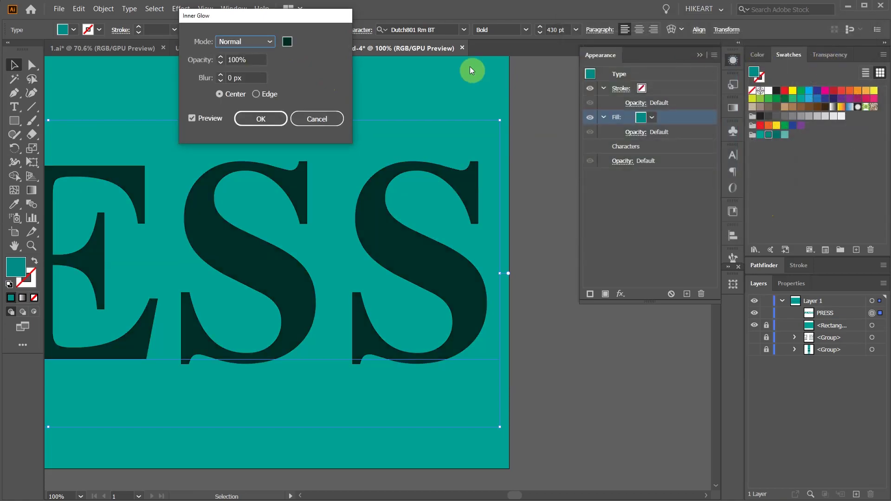
pyautogui.click(269, 41)
pyautogui.click(251, 108)
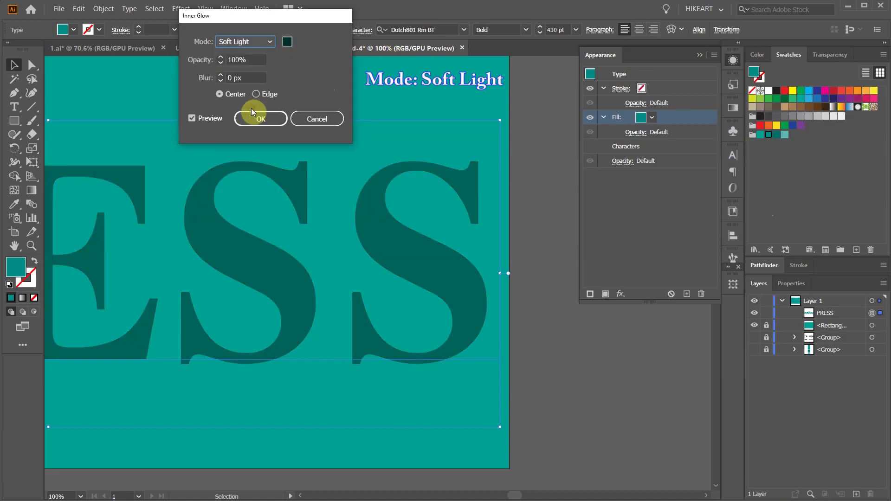
# Set the glow to 75% opacity from the Edge with a 3 px blur, and apply it
pyautogui.click(236, 58)
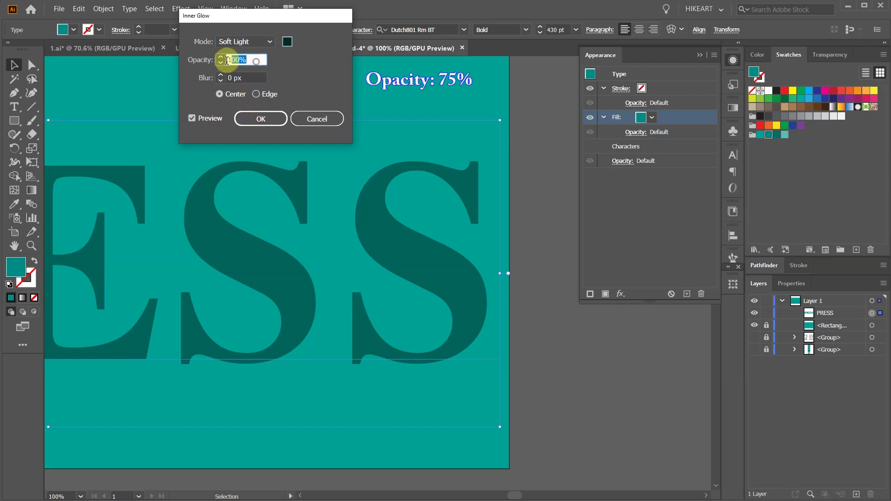
pyautogui.press('Down')
pyautogui.press('Down')
pyautogui.press('Down')
pyautogui.press('Down')
pyautogui.press('Down')
pyautogui.press('Down')
pyautogui.press('Down')
pyautogui.press('Down')
pyautogui.press('Down')
pyautogui.press('Down')
pyautogui.press('Down')
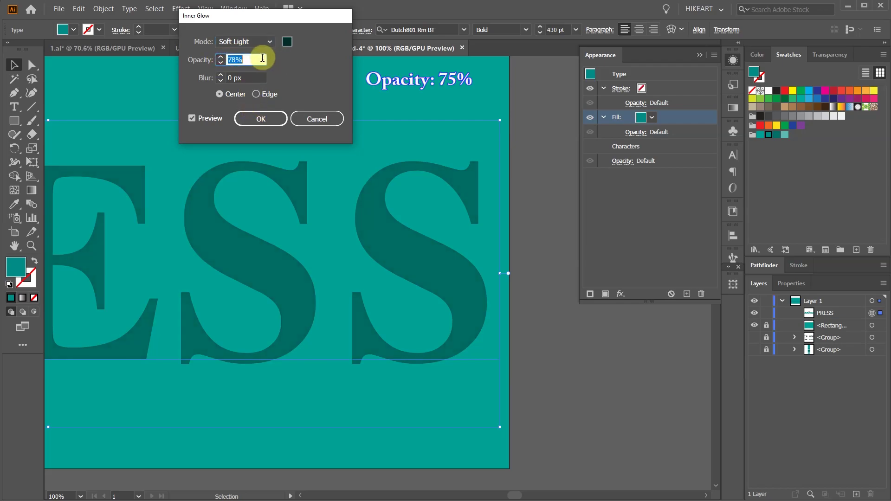
pyautogui.press('Down')
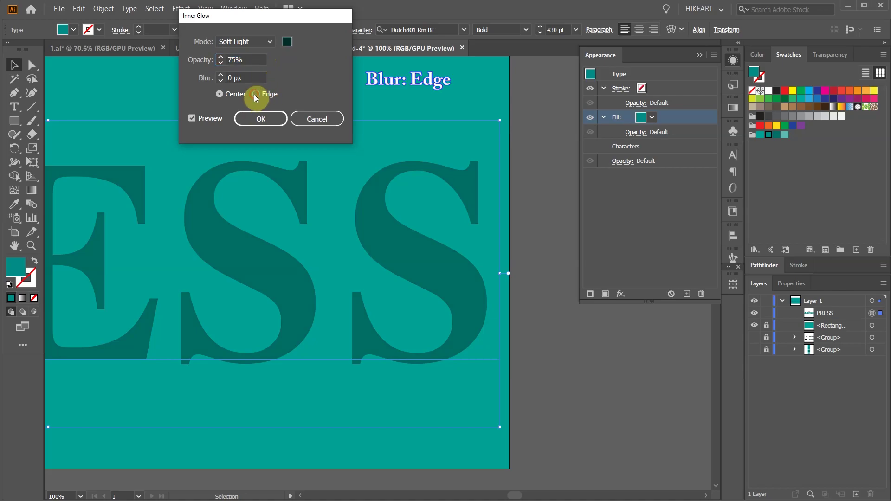
pyautogui.click(255, 95)
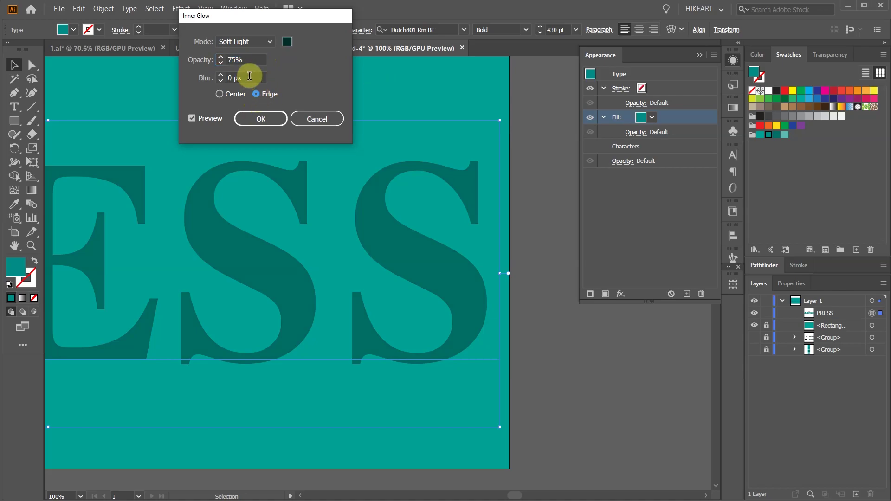
pyautogui.click(249, 76)
pyautogui.press('Up')
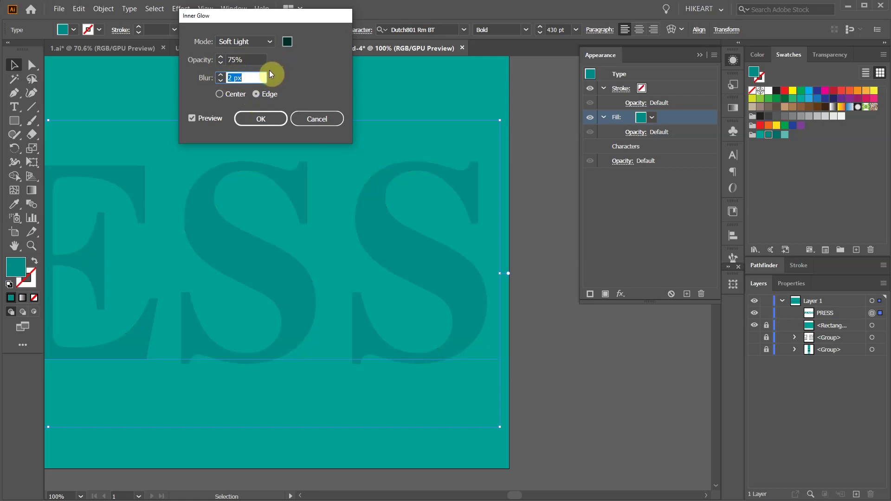
pyautogui.press('Up')
pyautogui.press('Up')
pyautogui.press('Up')
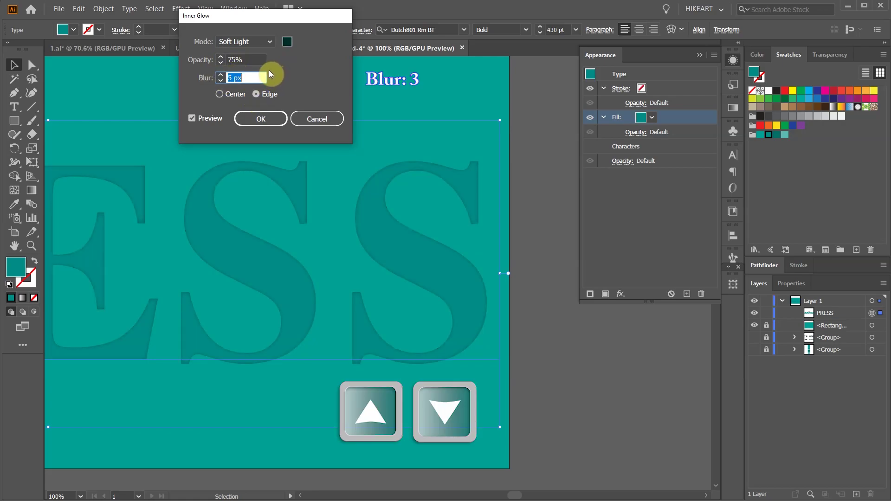
pyautogui.press('Up')
pyautogui.press('Up')
pyautogui.press('Up')
pyautogui.press('Up')
pyautogui.press('Up')
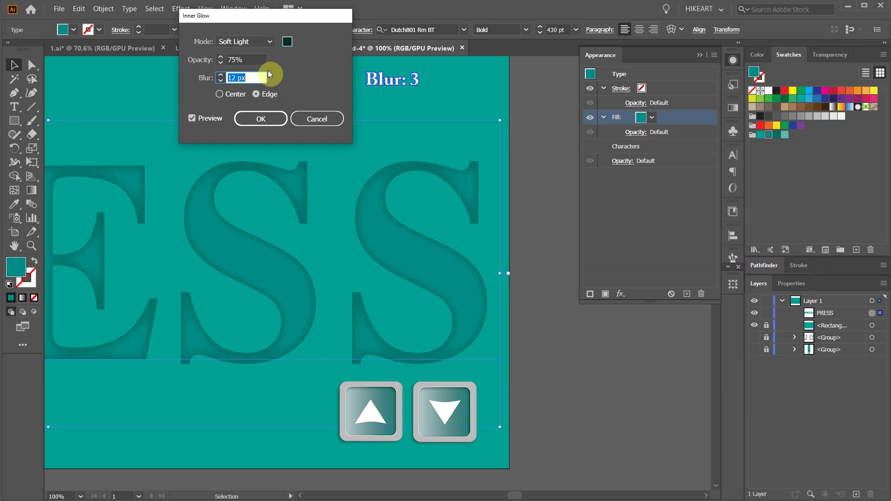
pyautogui.press('Down')
pyautogui.press('Down')
pyautogui.press('Down')
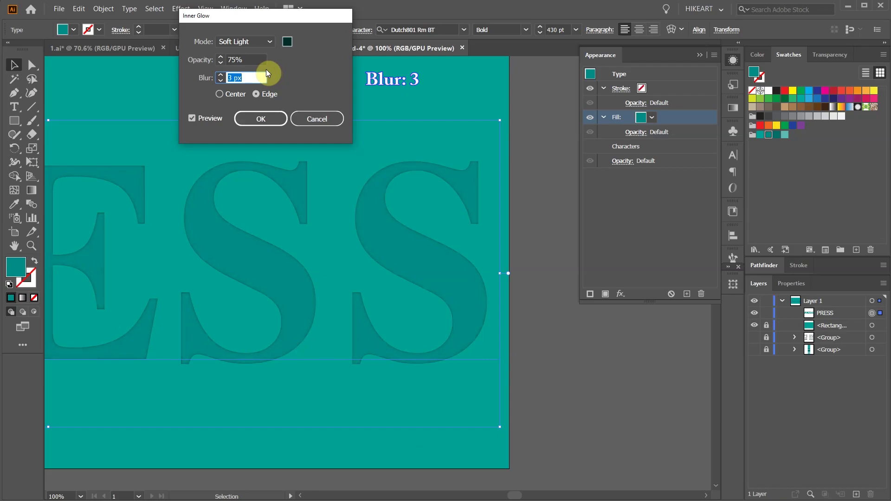
pyautogui.click(272, 118)
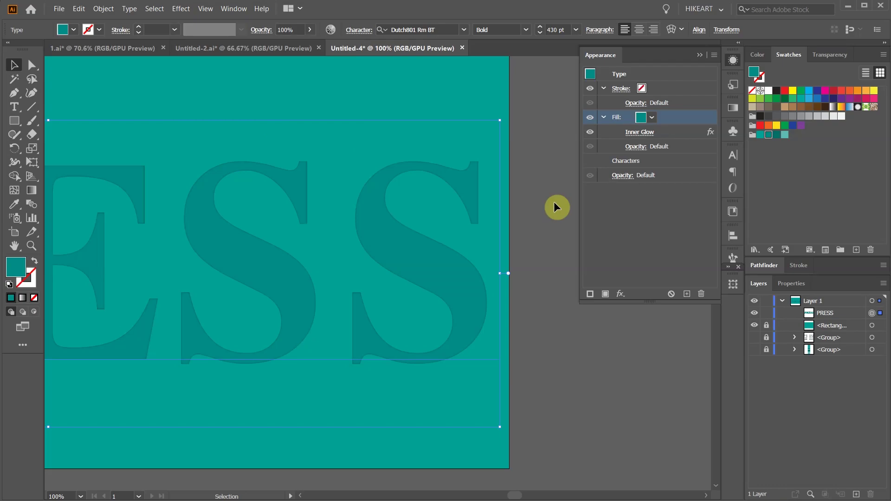
# Add another fill to PRESS in dark teal R=0 G=110 B=103
pyautogui.click(649, 216)
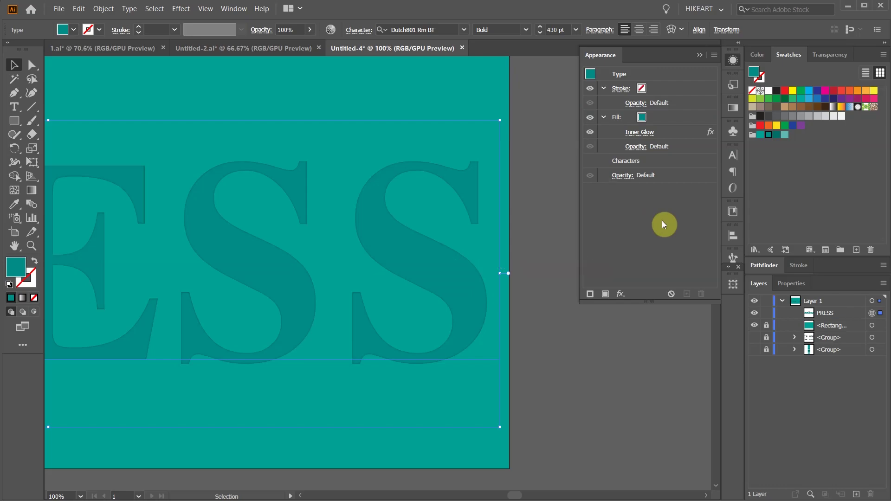
pyautogui.click(606, 294)
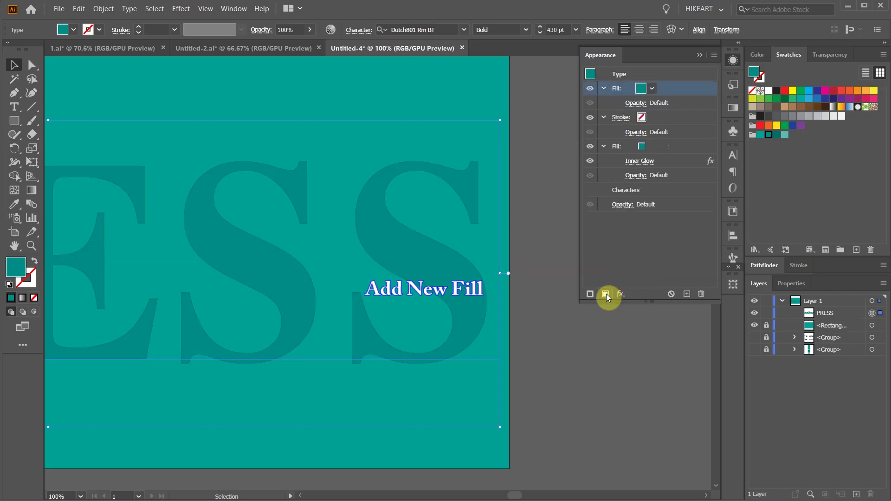
pyautogui.click(640, 89)
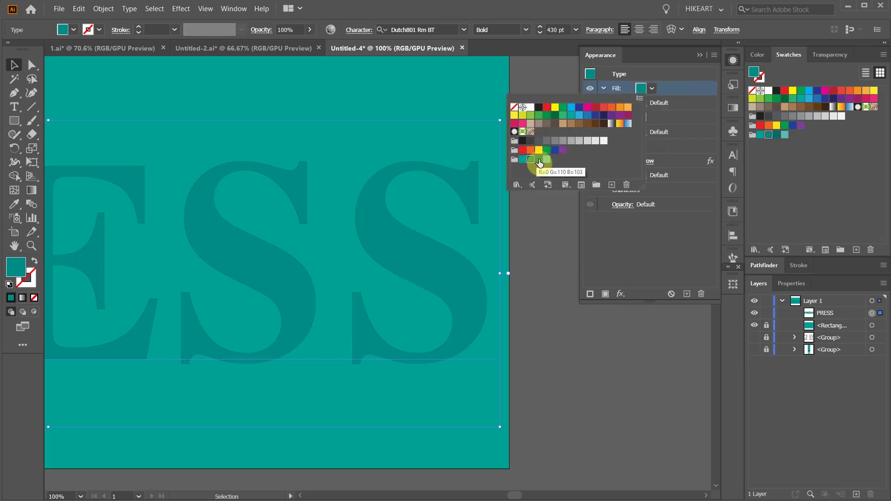
pyautogui.click(539, 160)
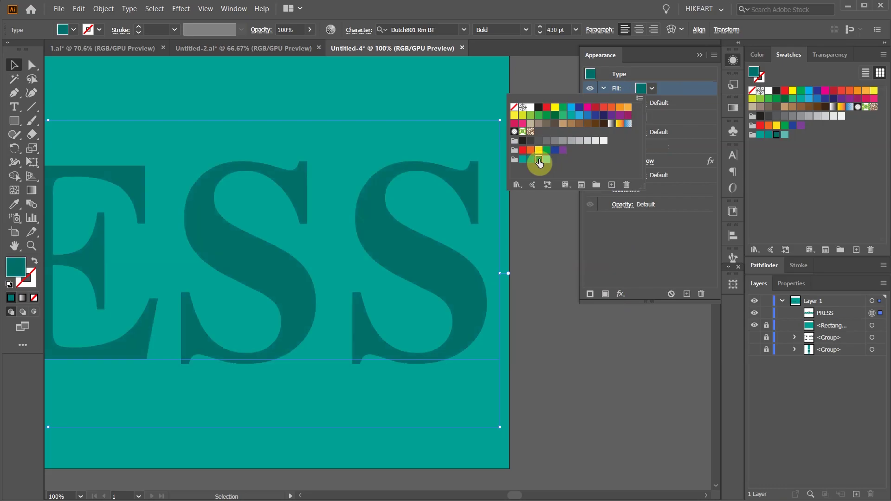
pyautogui.click(655, 235)
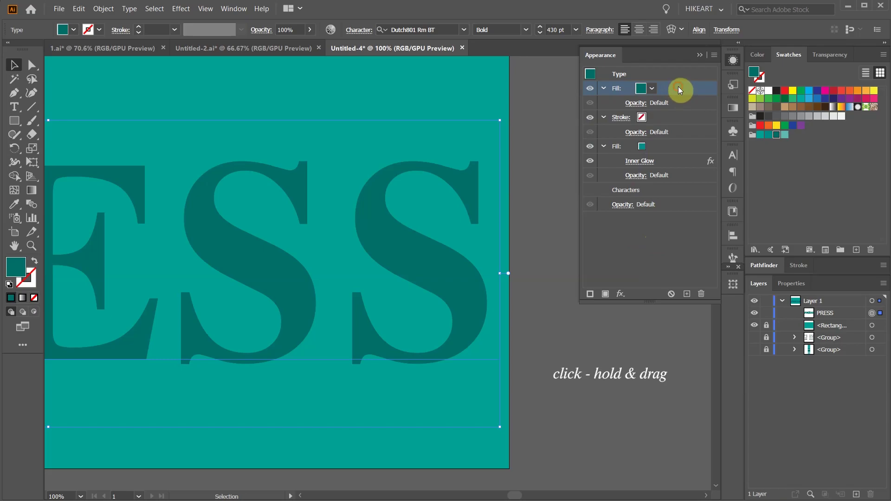
# Drag the dark teal fill beneath the inner-glow fill and select that lower fill
pyautogui.moveTo(678, 86); pyautogui.dragTo(669, 182)
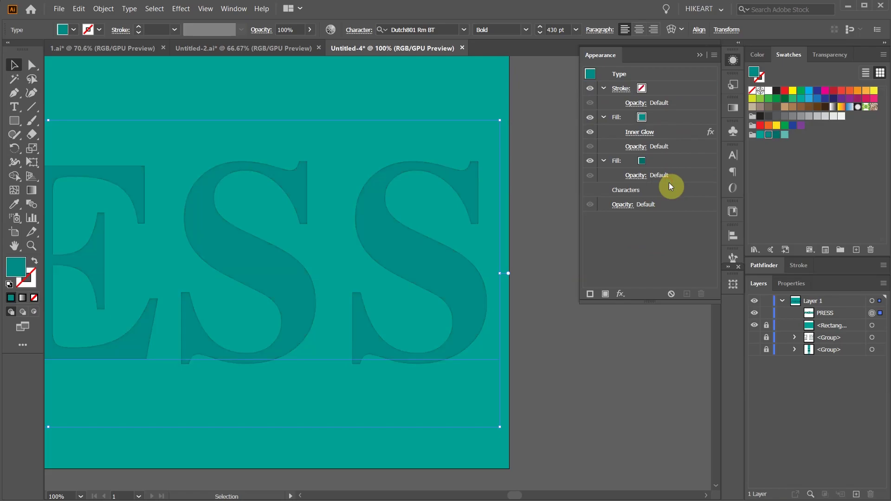
pyautogui.click(589, 117)
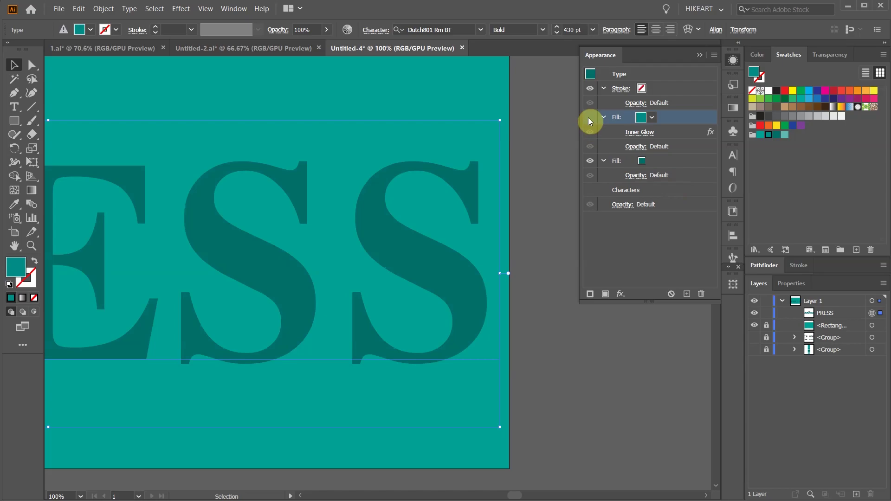
pyautogui.click(589, 117)
pyautogui.click(675, 162)
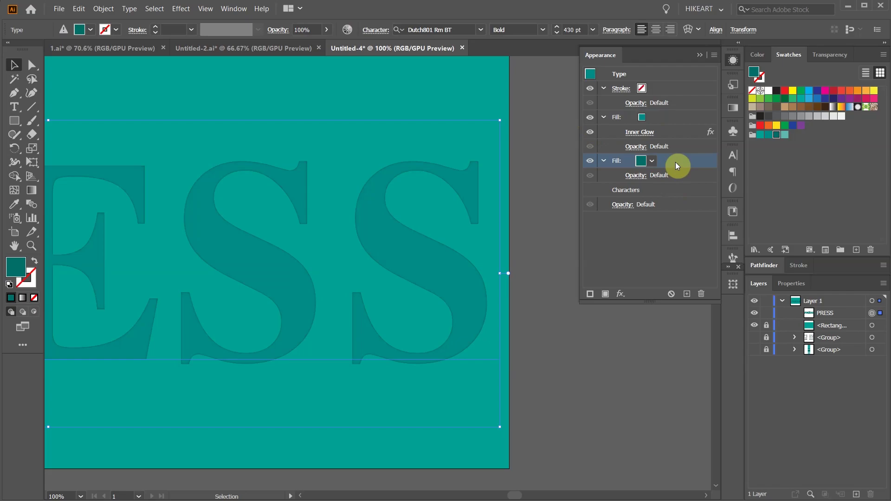
pyautogui.hotkey('ctrl', 'shift', 'e')
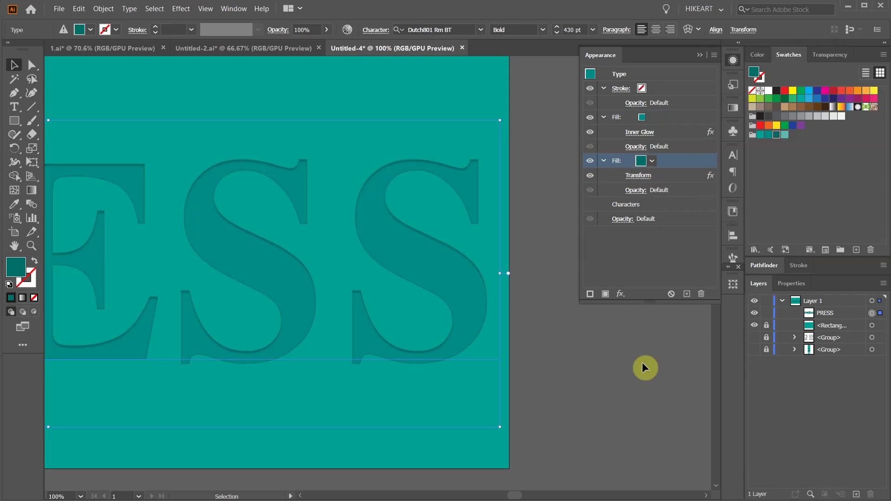
pyautogui.hotkey('ctrl', 'z')
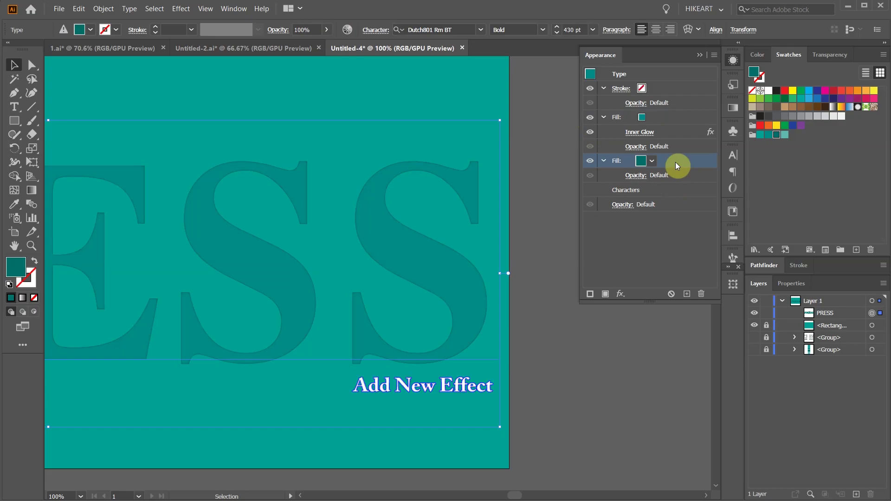
# Apply a Transform effect to the dark teal fill with Move Vertical set to -3 px
pyautogui.click(619, 293)
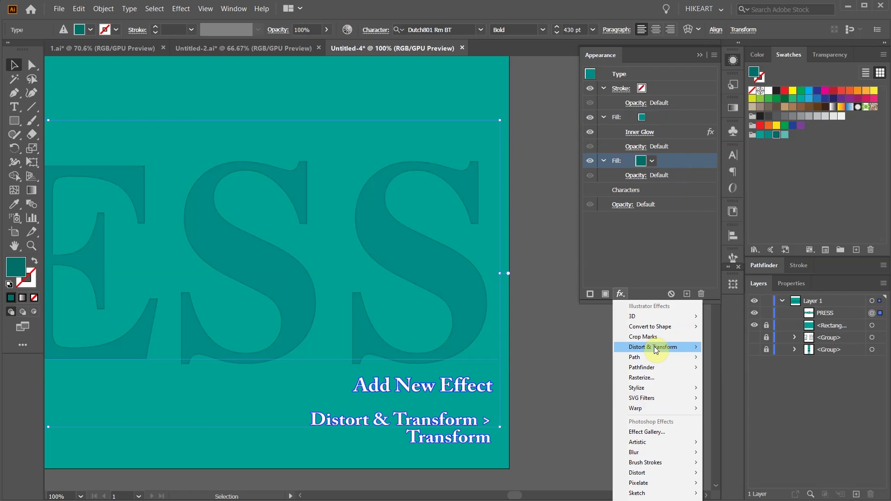
pyautogui.moveTo(655, 349)
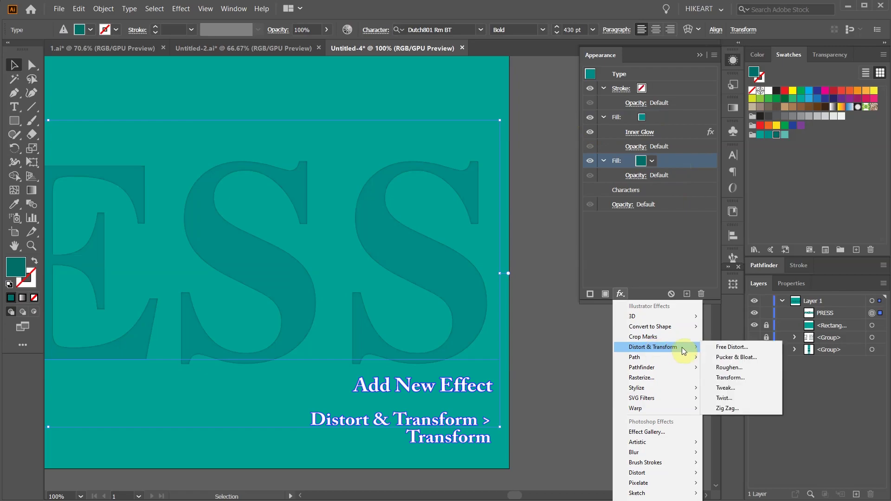
pyautogui.click(730, 377)
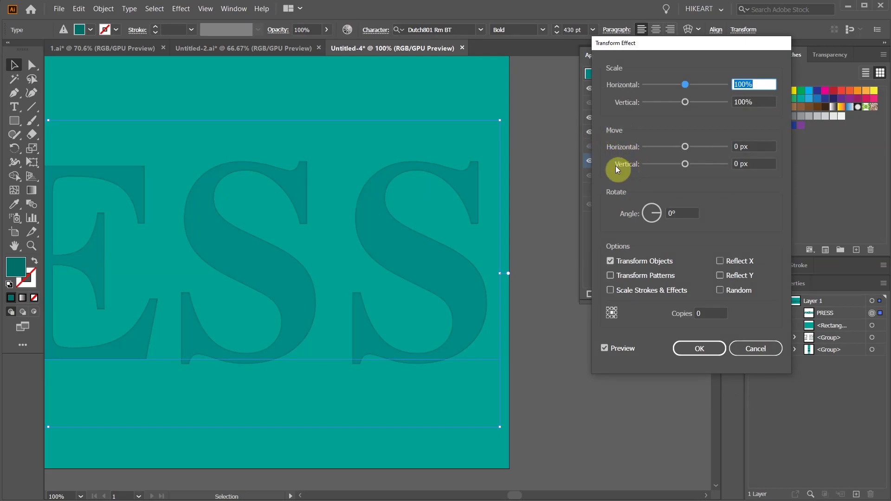
pyautogui.click(740, 164)
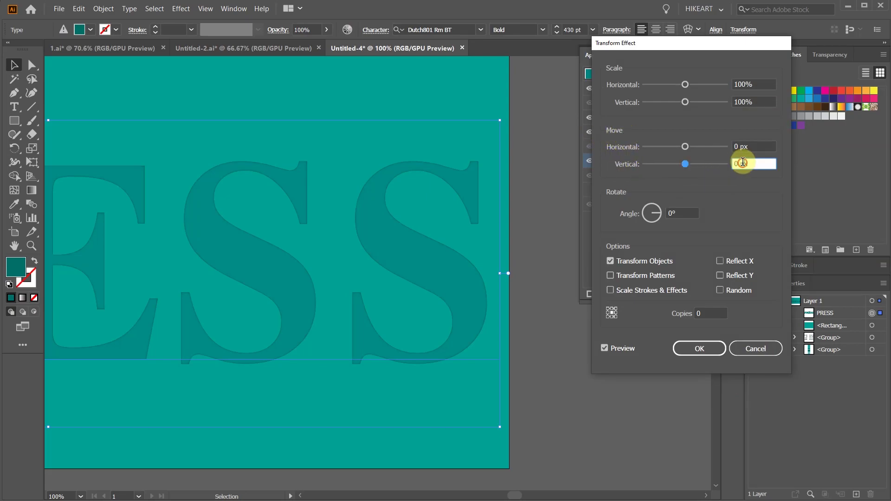
pyautogui.press('Down')
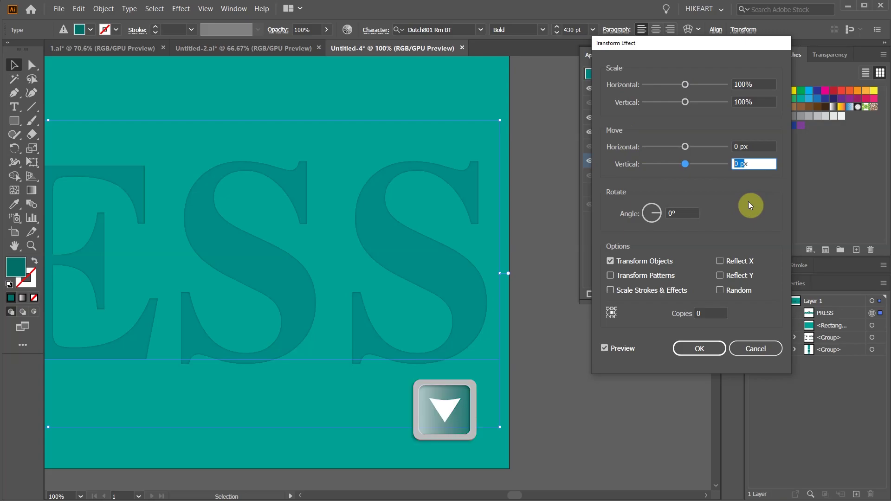
pyautogui.press('Down')
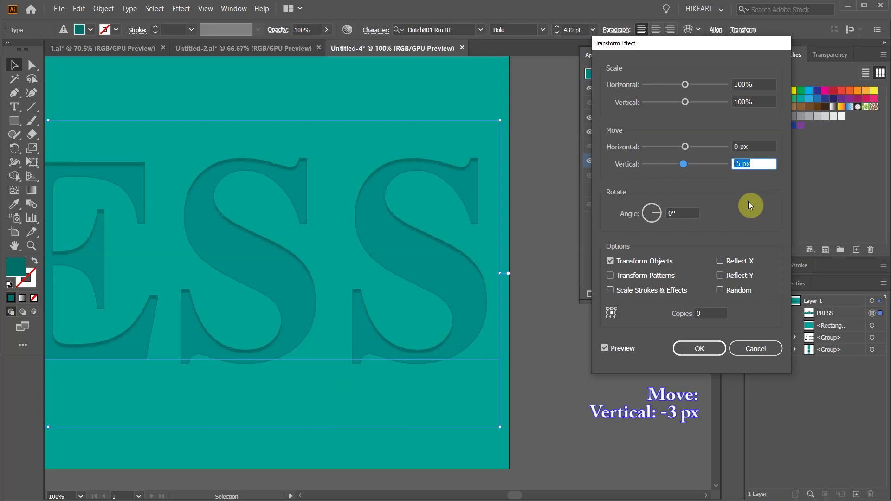
pyautogui.press('Down')
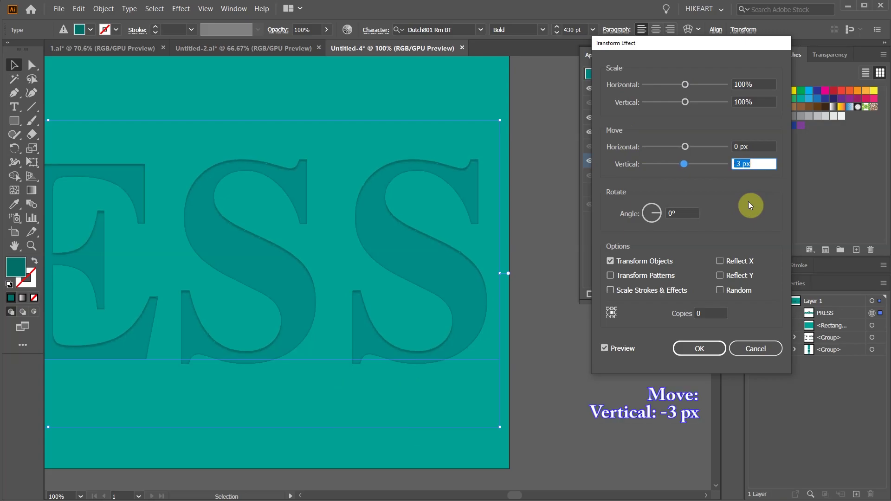
pyautogui.click(707, 349)
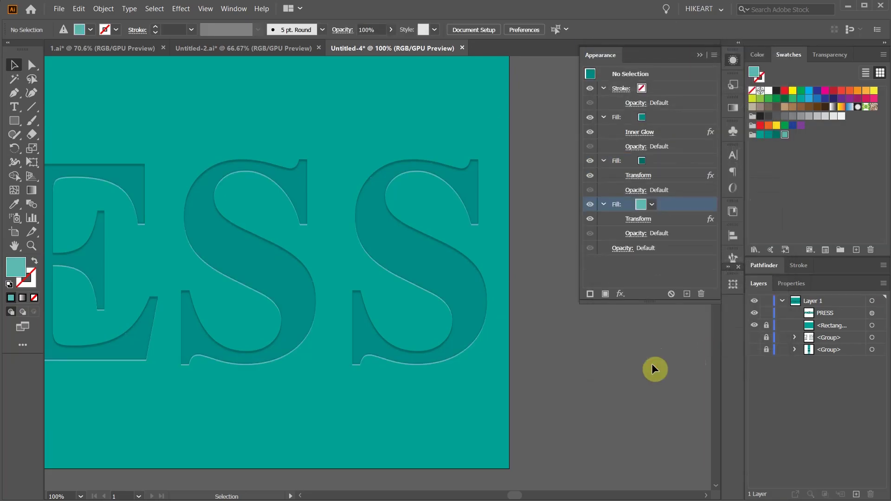
# Add a light teal fill to PRESS and drag it to the bottom of the appearance stack
pyautogui.hotkey('ctrl', 'a')
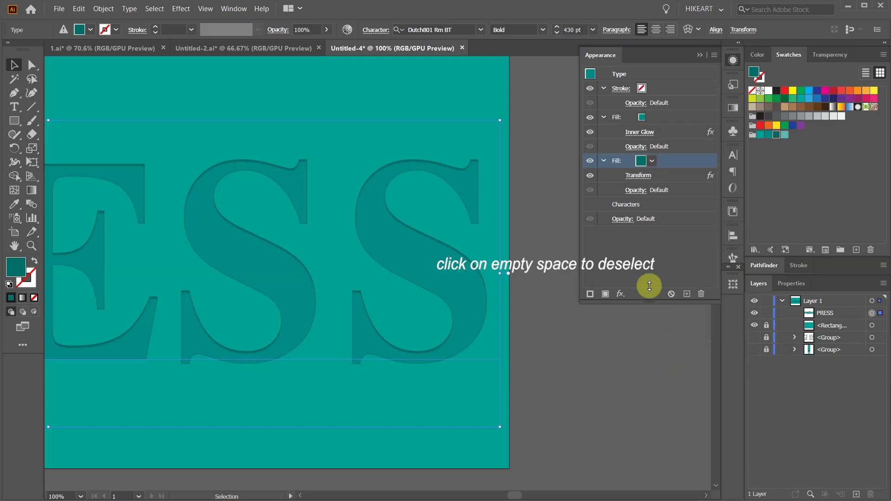
pyautogui.click(648, 254)
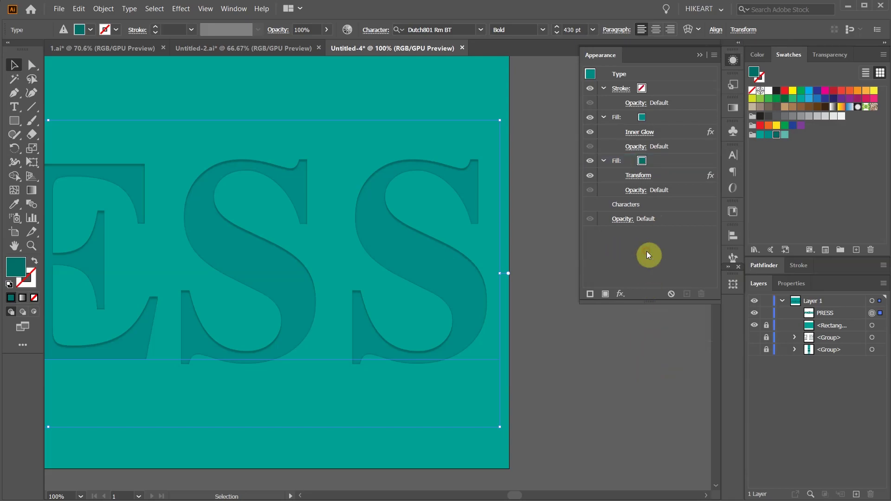
pyautogui.click(606, 293)
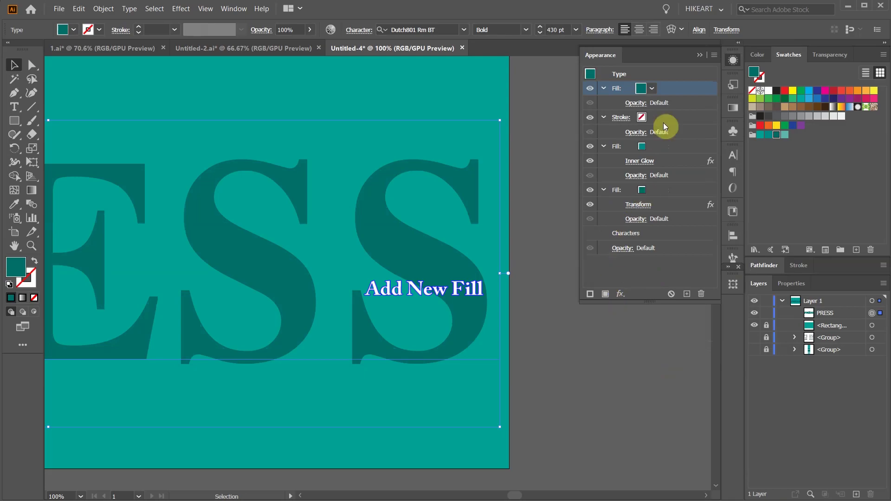
pyautogui.click(642, 89)
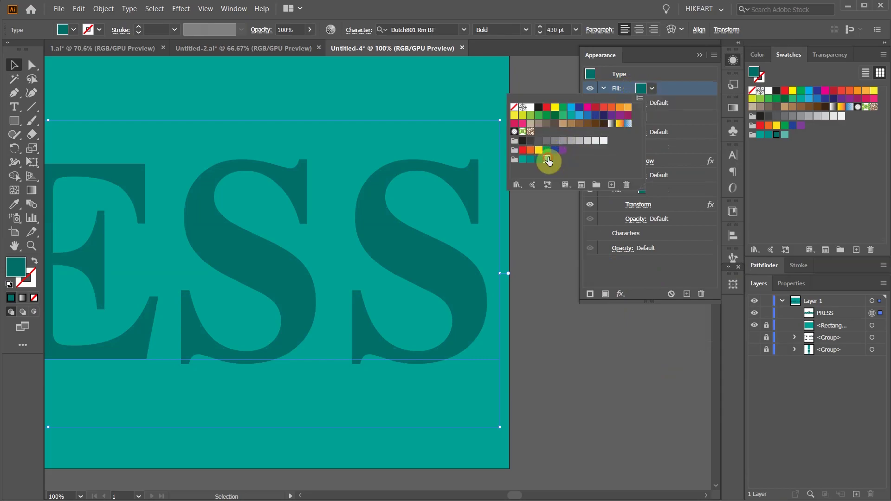
pyautogui.click(547, 160)
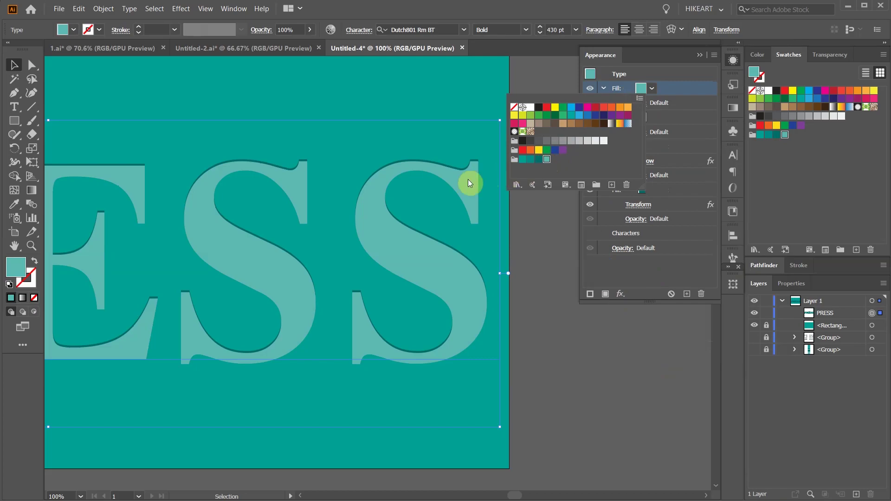
pyautogui.click(683, 96)
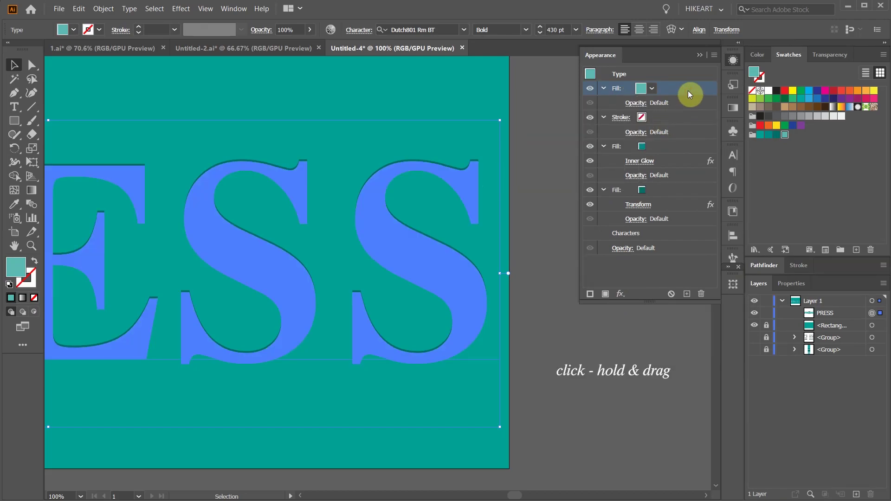
pyautogui.moveTo(682, 90); pyautogui.dragTo(677, 227)
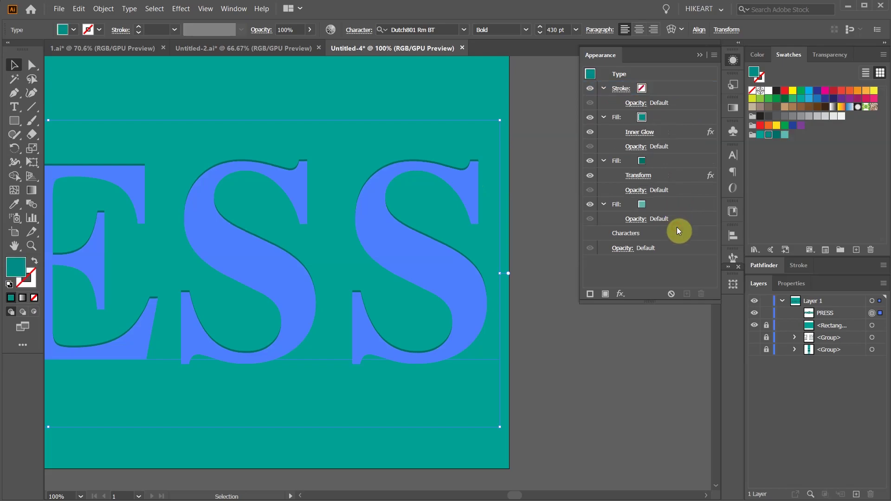
pyautogui.click(679, 205)
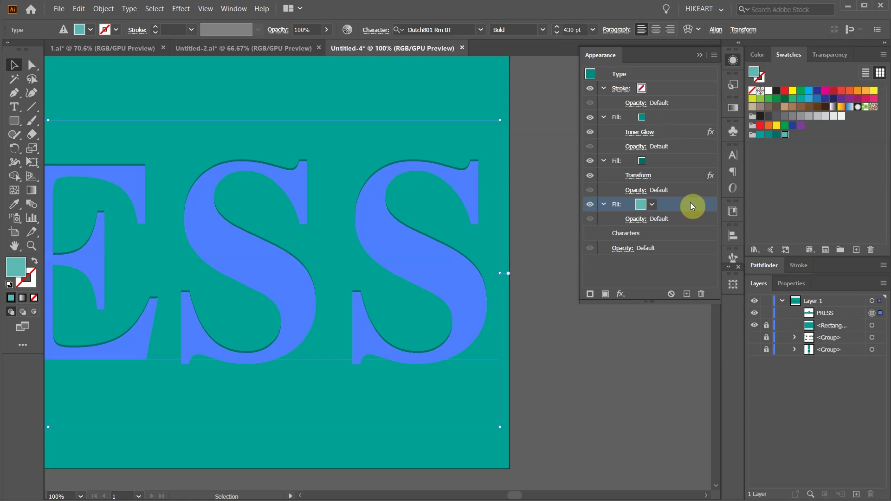
# Apply a Transform effect to the bottom light teal fill with Move Vertical set to 2 px
pyautogui.click(619, 294)
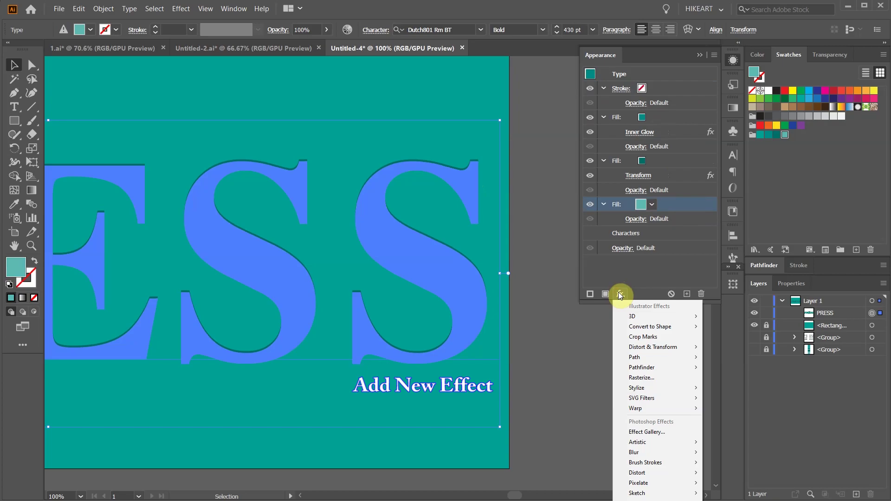
pyautogui.moveTo(653, 351)
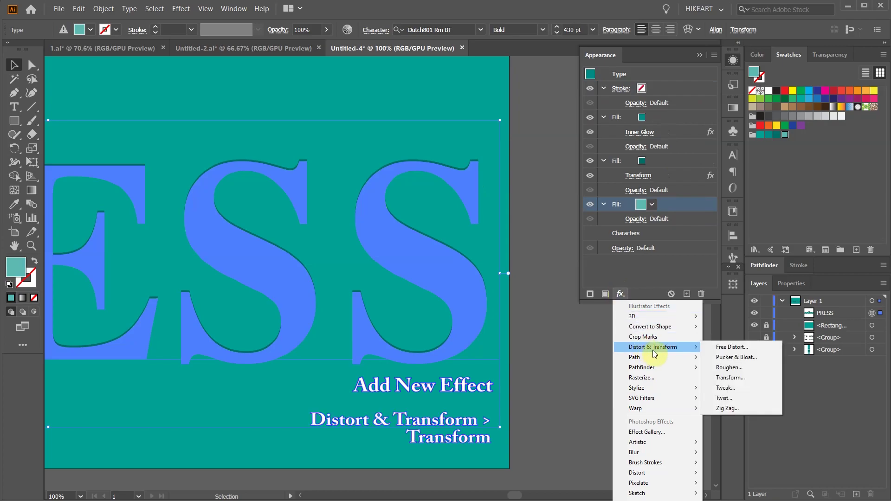
pyautogui.click(737, 377)
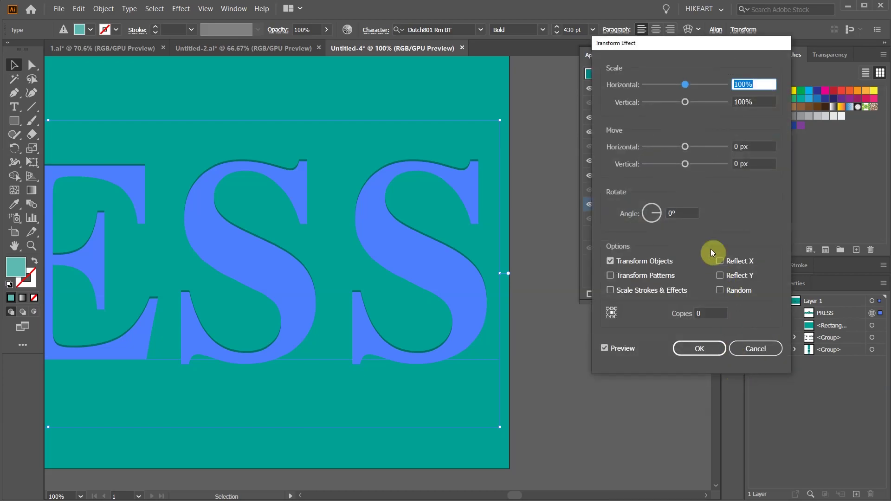
pyautogui.click(745, 163)
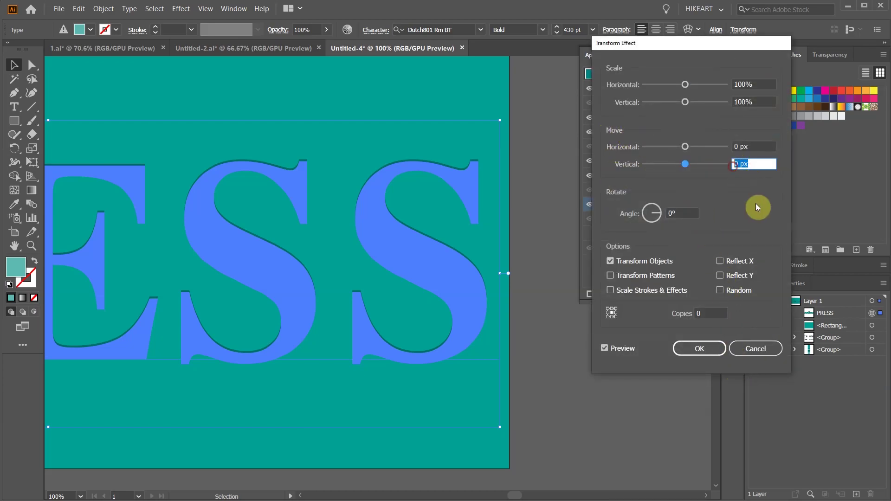
pyautogui.press('Up')
pyautogui.press('Up')
pyautogui.press('Up')
pyautogui.press('Up')
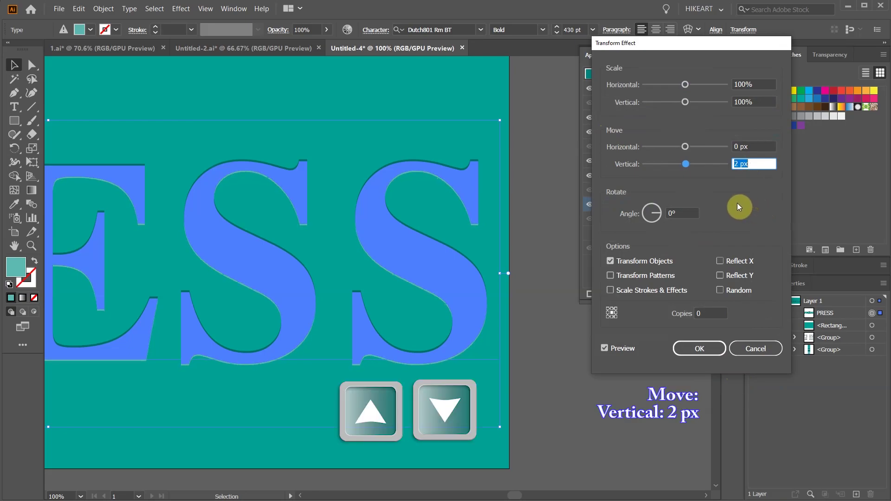
pyautogui.click(712, 348)
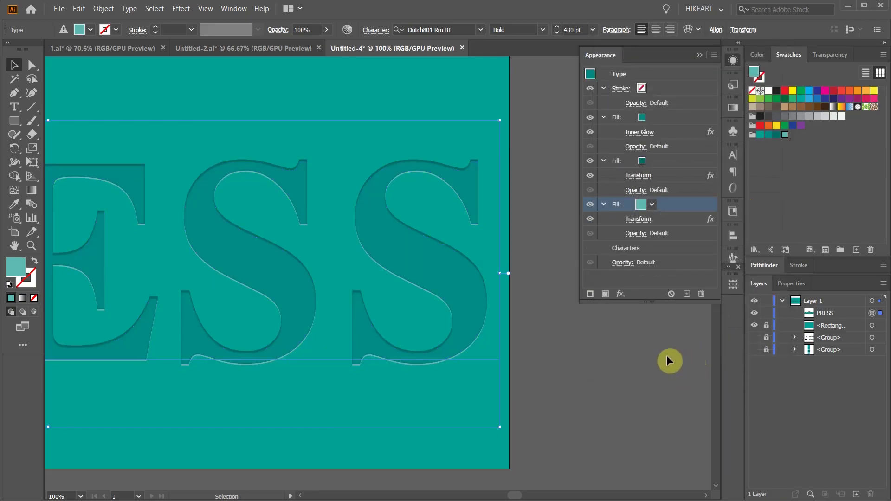
# Try Overlay for the Inner Glow, revert to Soft Light, and cancel, leaving the glow unchanged
pyautogui.click(650, 352)
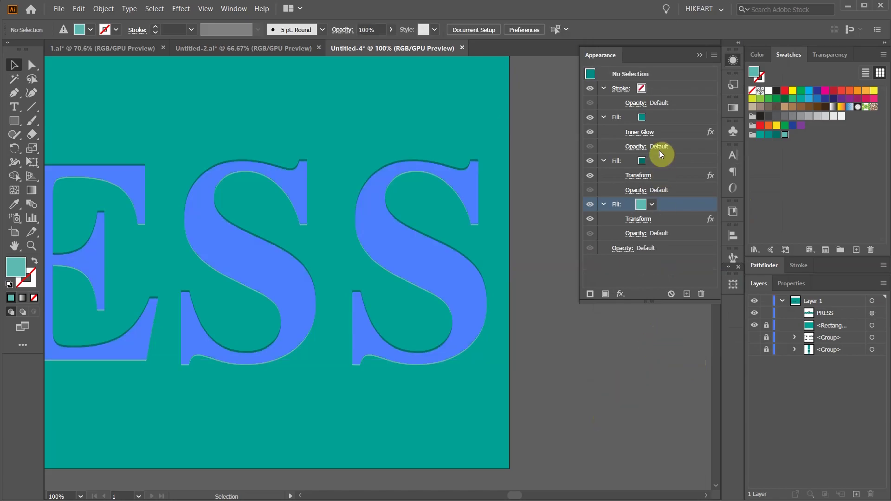
pyautogui.click(638, 132)
pyautogui.click(268, 42)
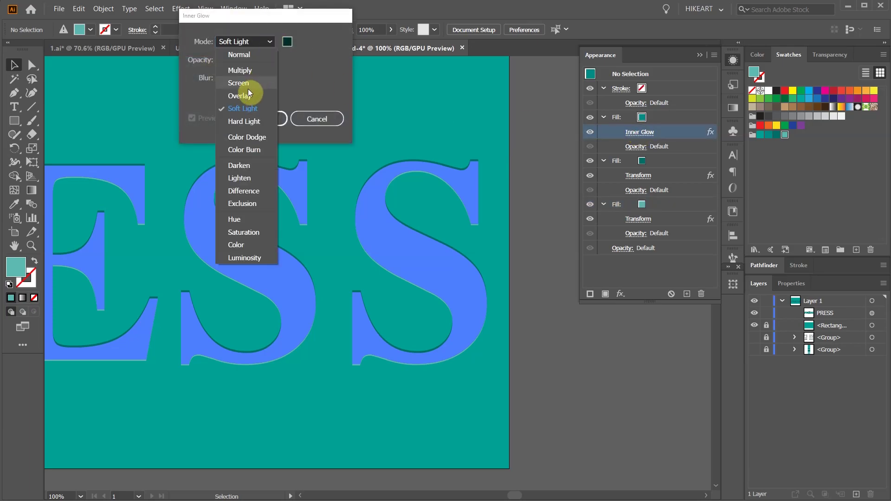
pyautogui.click(248, 93)
pyautogui.click(272, 42)
pyautogui.click(246, 105)
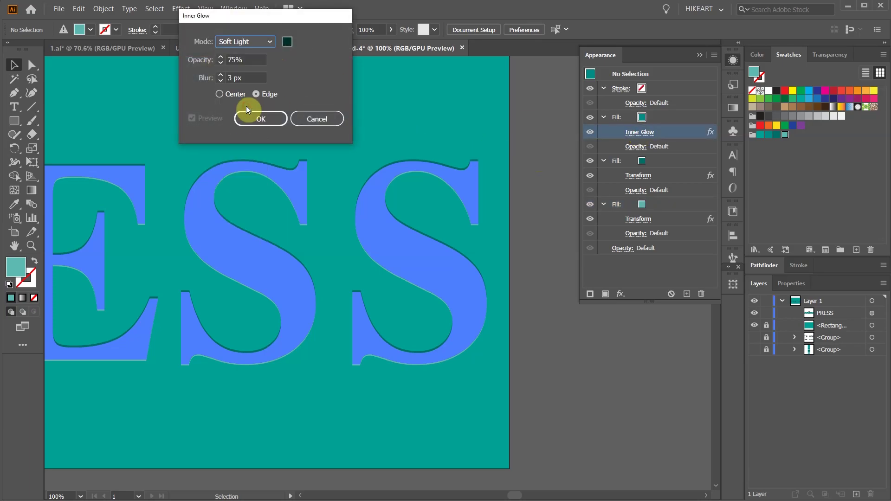
pyautogui.click(304, 117)
pyautogui.click(699, 55)
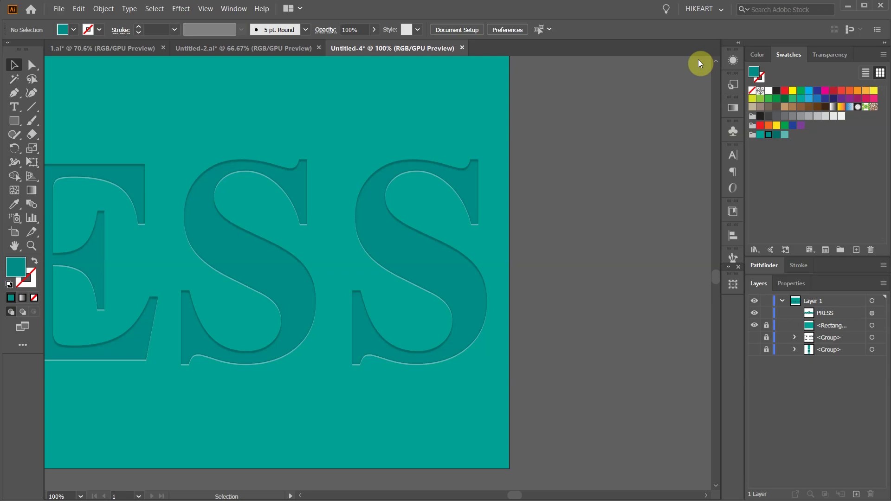
# Save PRESS's appearance as a new graphic style
pyautogui.click(732, 80)
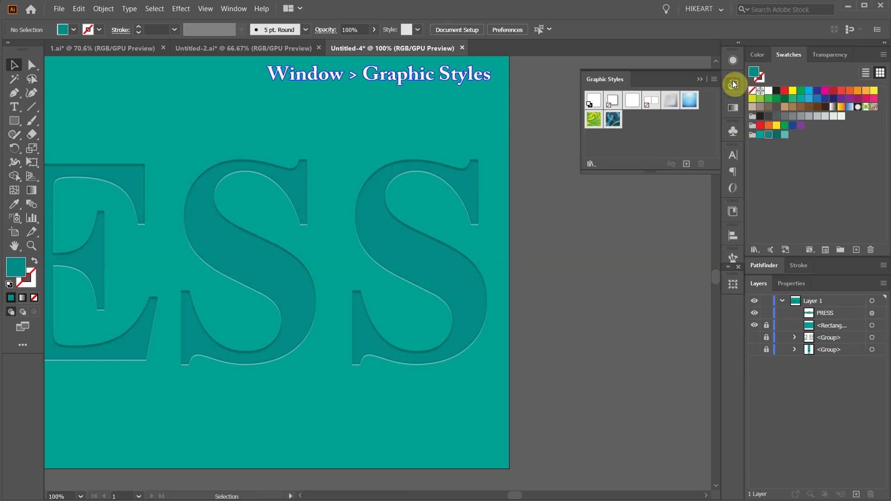
pyautogui.click(374, 242)
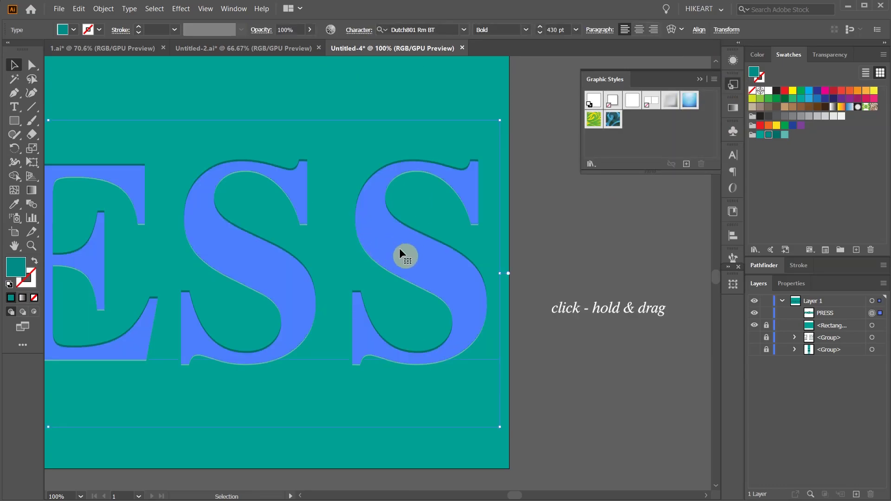
pyautogui.moveTo(399, 248); pyautogui.dragTo(631, 119)
pyautogui.hotkey('ctrl', 'shift', 'a')
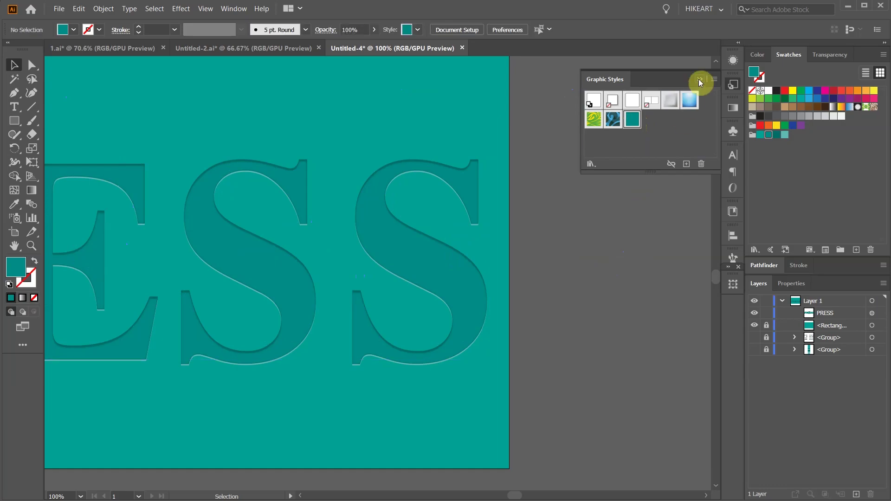
pyautogui.click(700, 82)
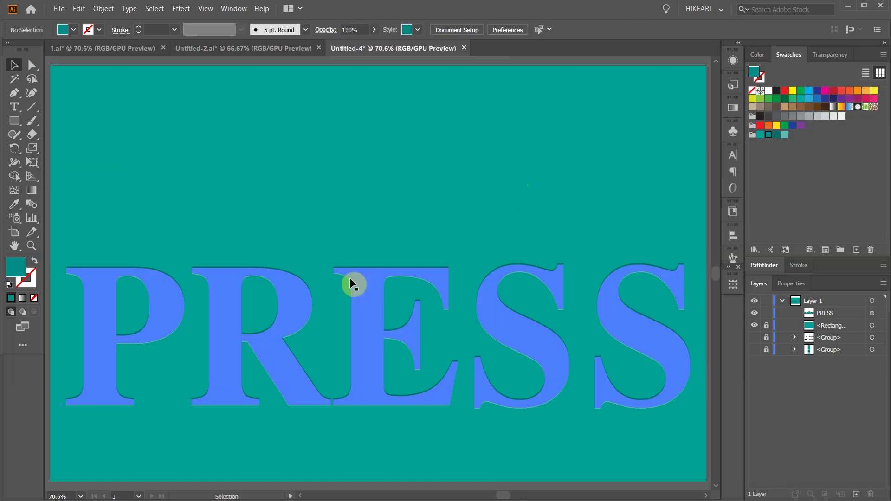
# Type 'letter' in Italic 150 pt above PRESS and scale it up to about 334 pt
pyautogui.press('t')
pyautogui.click(440, 30)
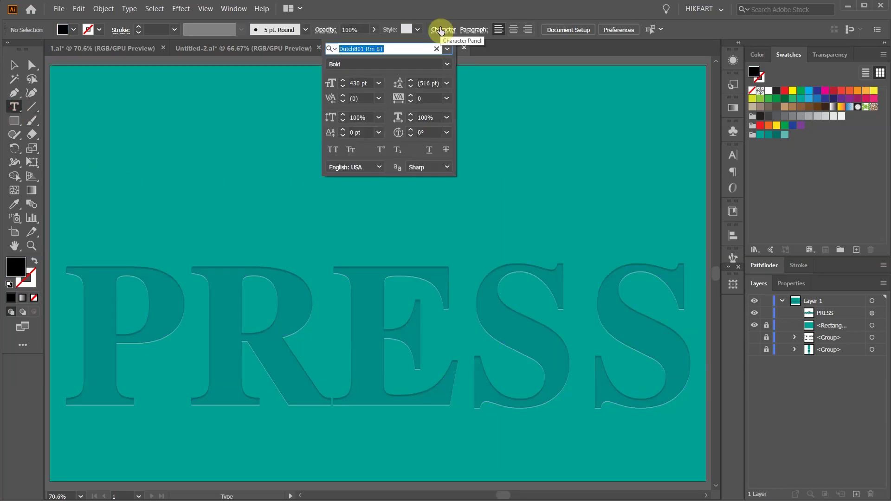
pyautogui.press('Tab')
pyautogui.write('Italic')
pyautogui.press('Tab')
pyautogui.write('150')
pyautogui.press('Return')
pyautogui.click(120, 190)
pyautogui.write('letter')
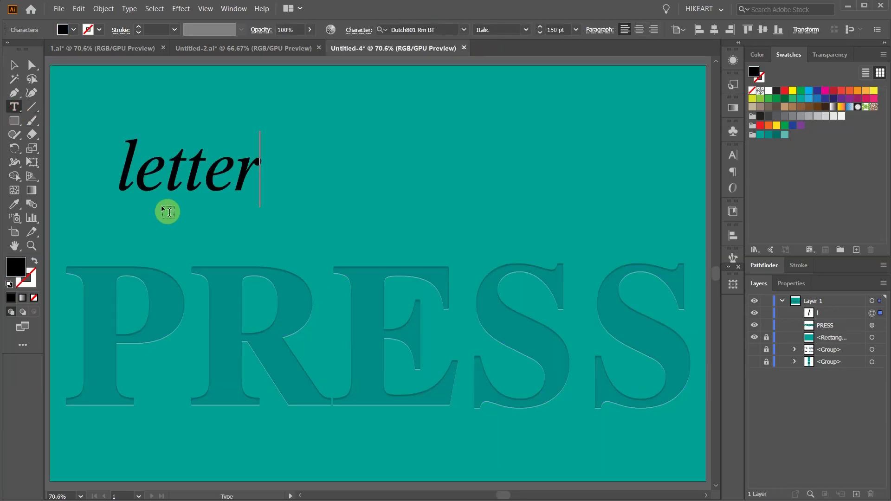
pyautogui.press('Escape')
pyautogui.moveTo(260, 205); pyautogui.dragTo(394, 200)
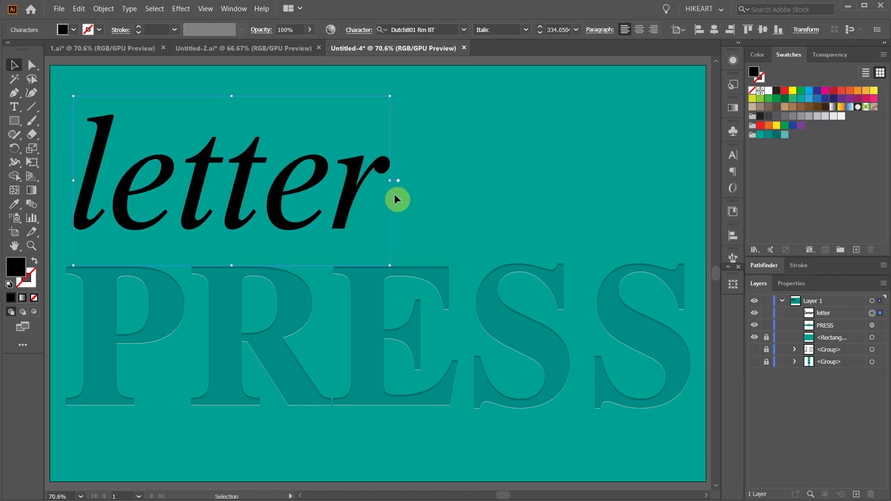
# Apply the saved teal graphic style to 'letter'
pyautogui.click(353, 186)
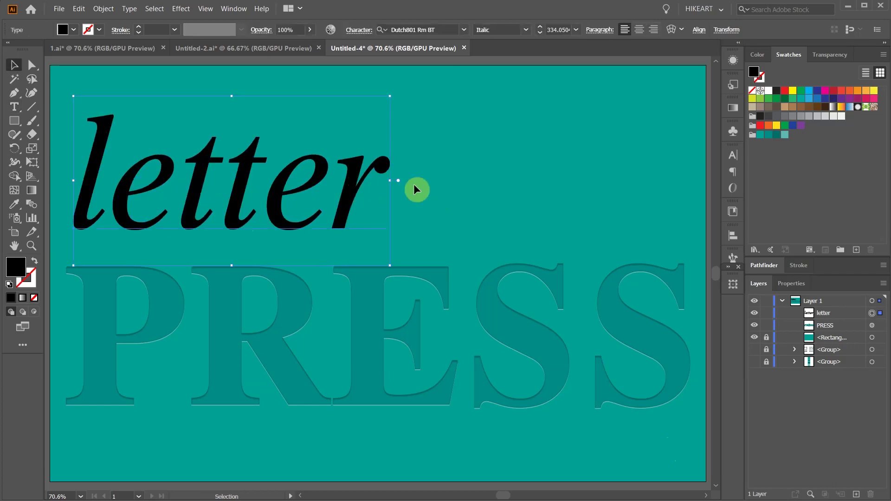
pyautogui.click(733, 84)
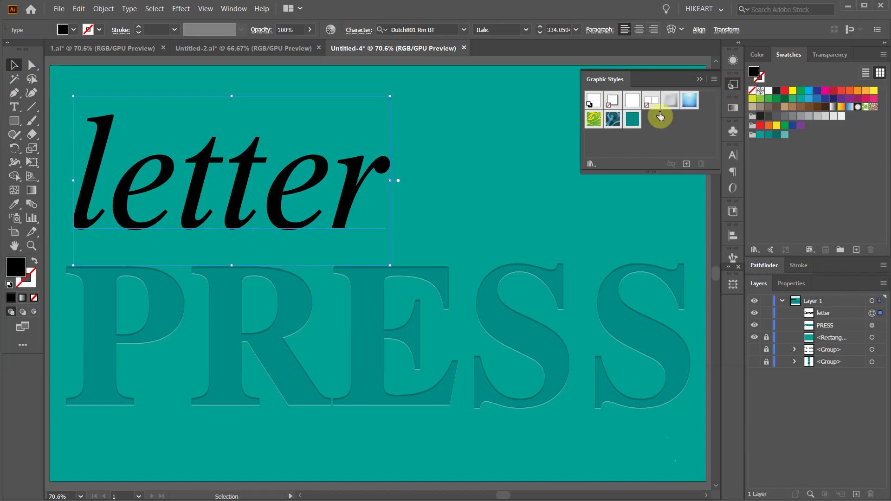
pyautogui.click(634, 121)
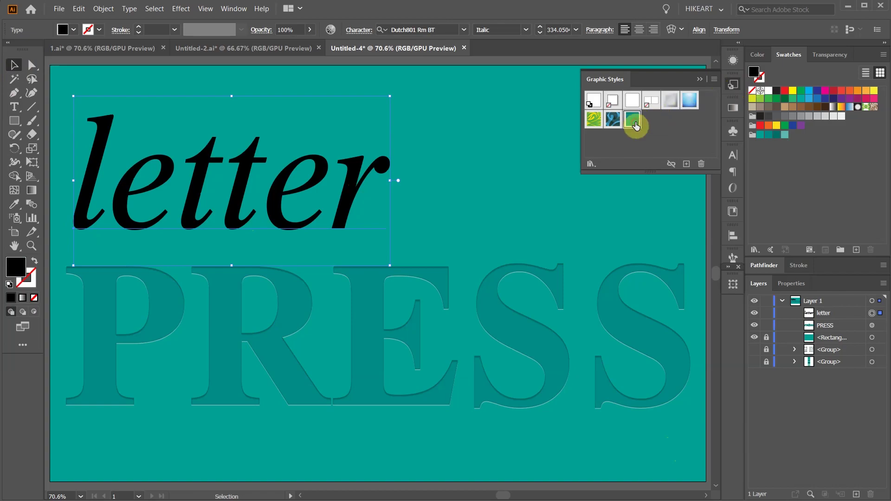
pyautogui.click(699, 79)
pyautogui.hotkey('ctrl', 'shift', 'a')
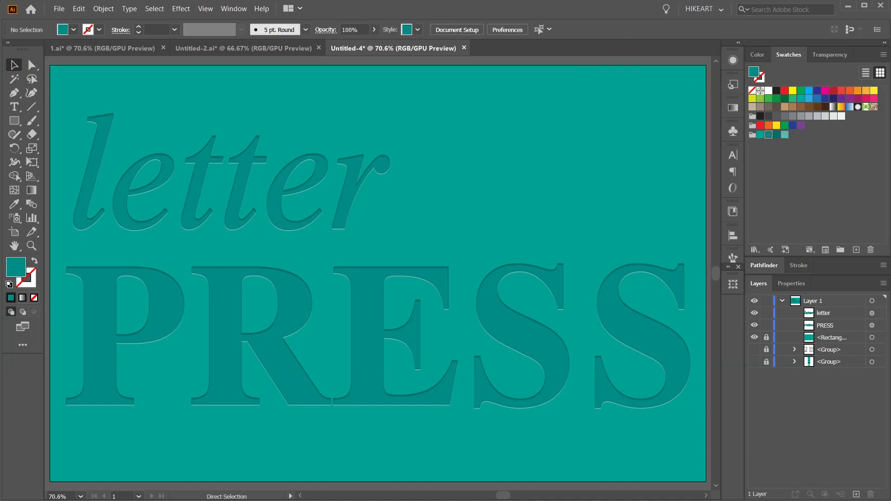